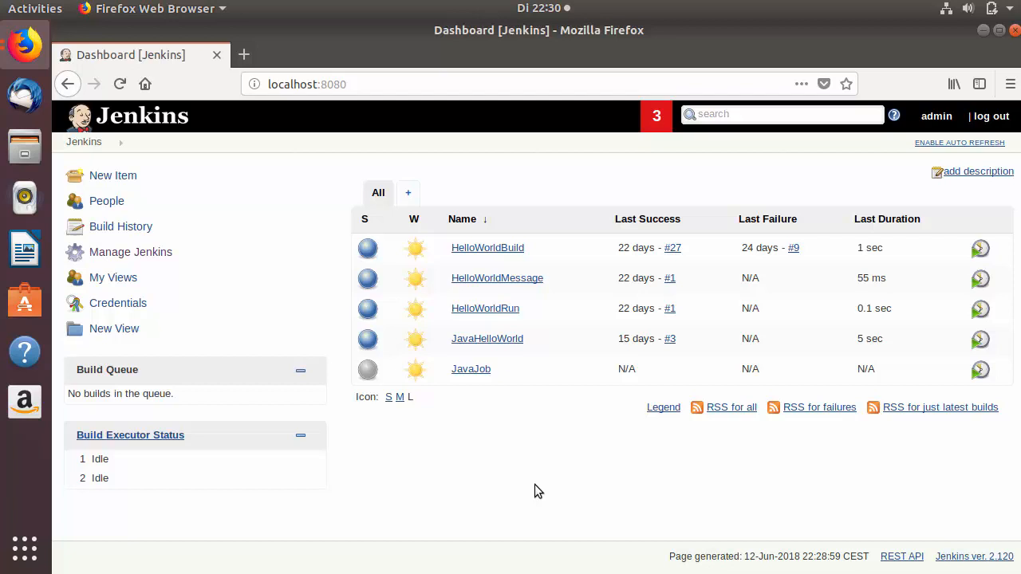
Filter the installed plugins on 'role' to confirm Role-based Authorization Strategy 2.8.1 is installed.
double_click(496, 468)
left_click(480, 478)
left_click(142, 254)
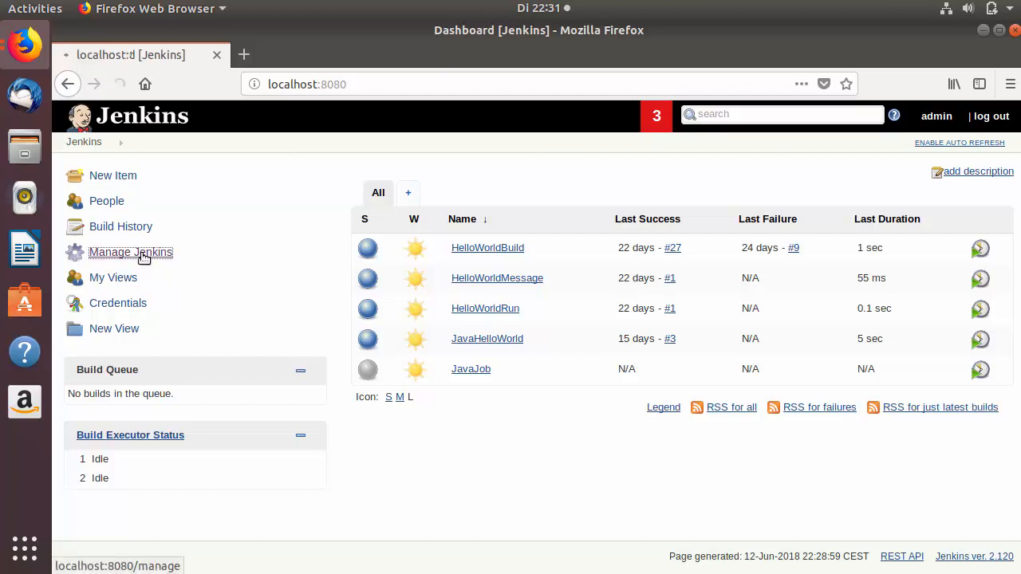
scroll(499, 345, "down", 5)
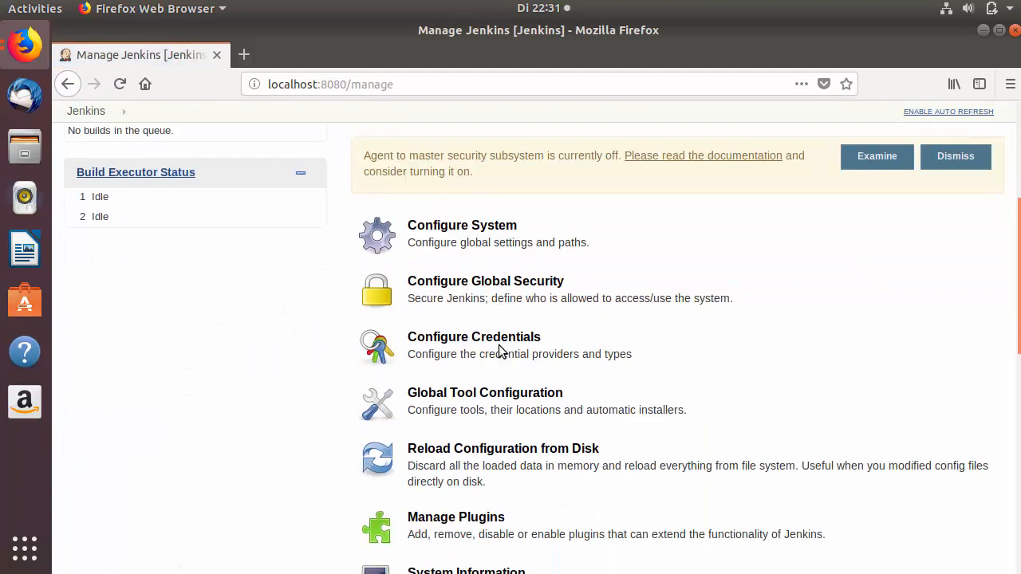
left_click(484, 384)
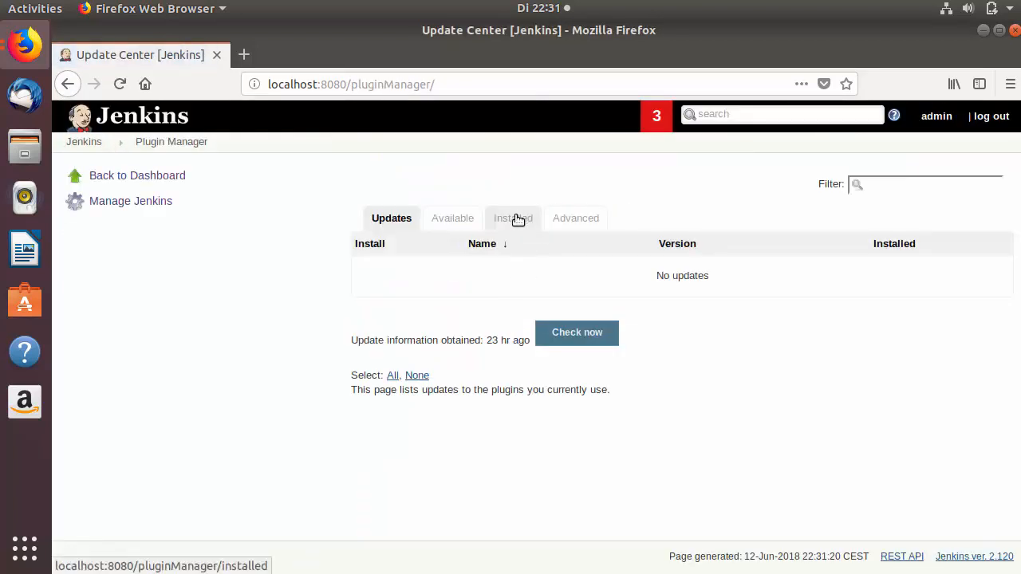
left_click(516, 220)
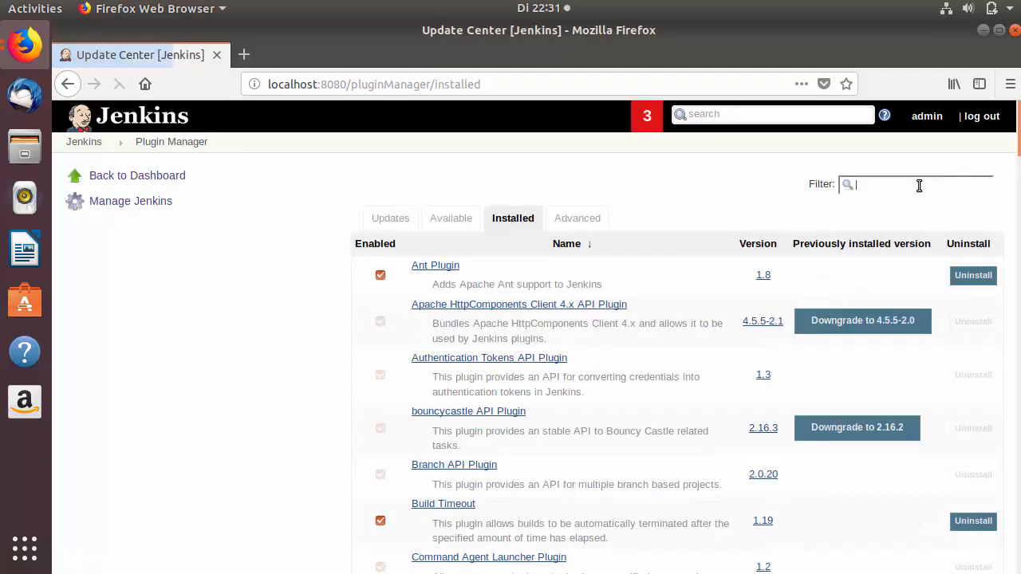
type("ro")
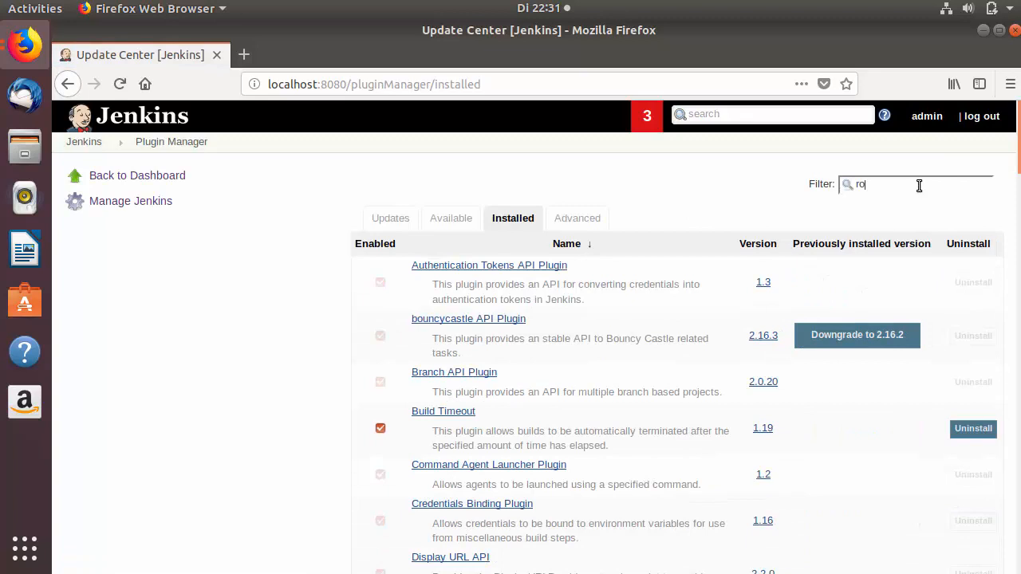
type("le")
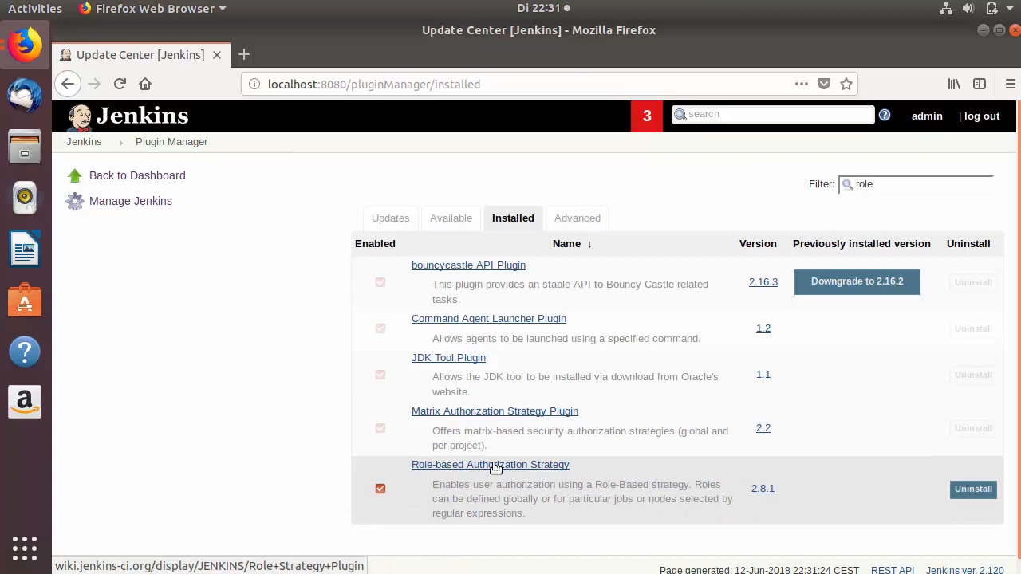
Open Manage Users to view the admin account and the one other existing user.
left_click(153, 204)
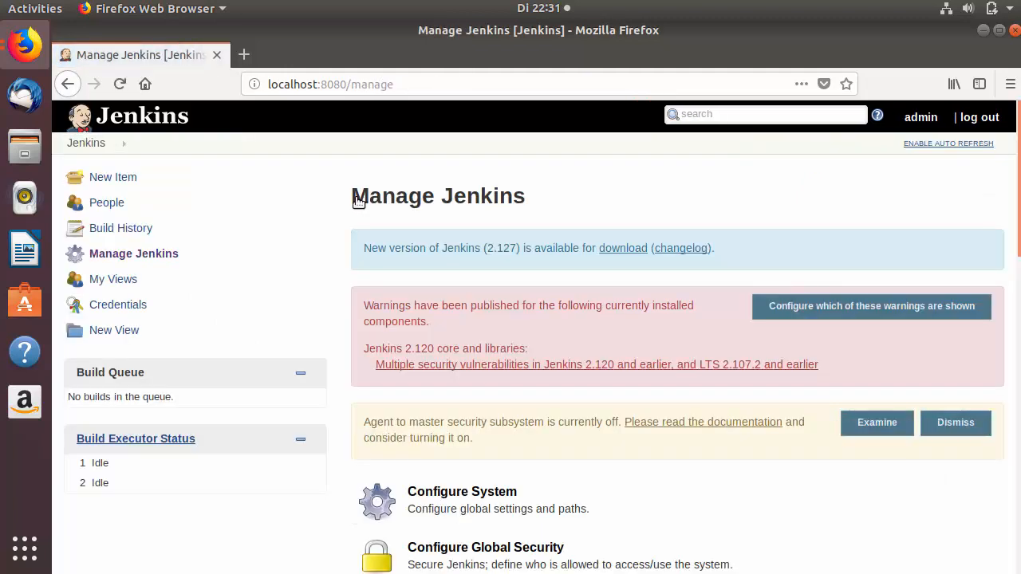
scroll(342, 246, "down", 5)
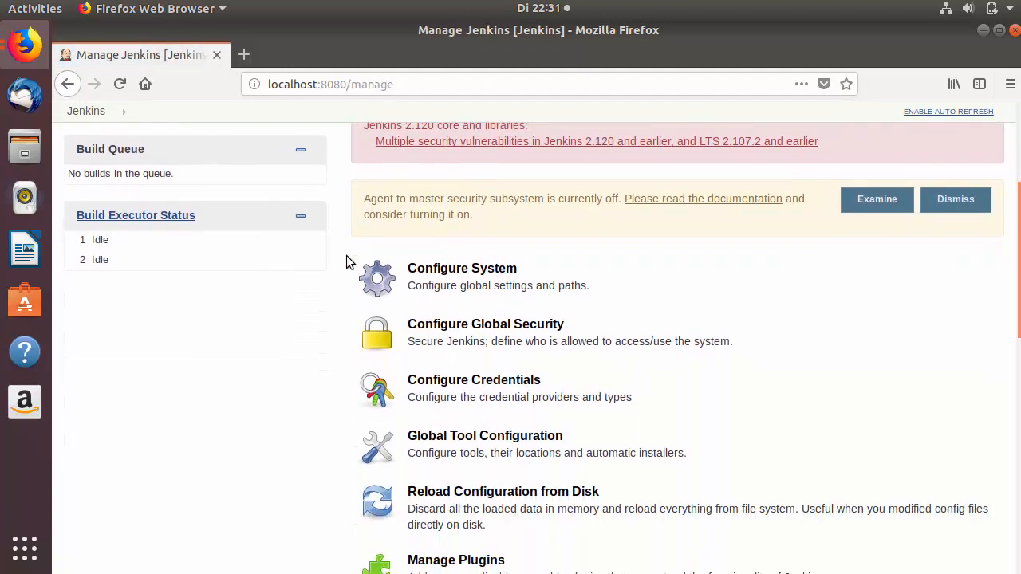
scroll(346, 255, "down", 7)
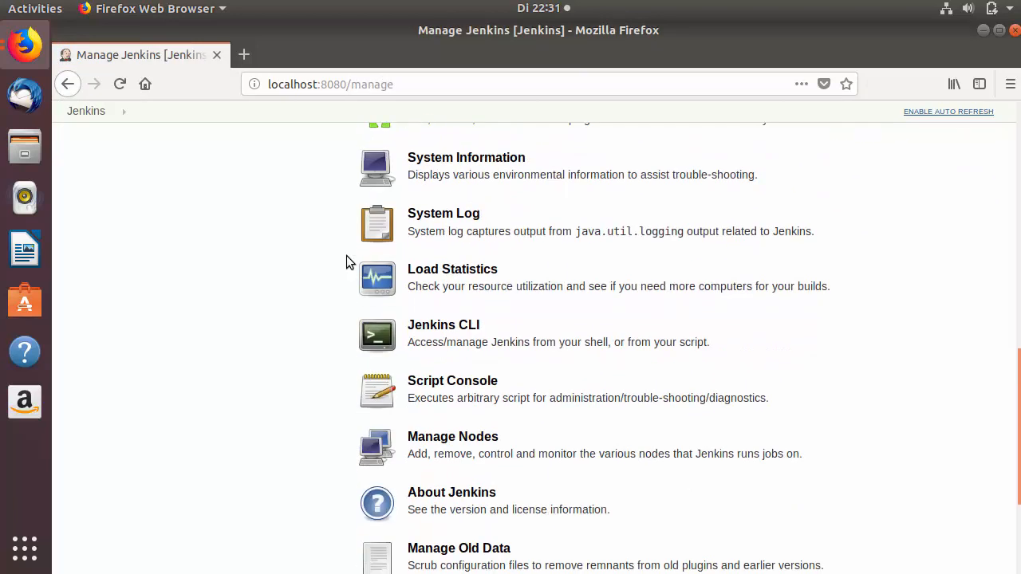
scroll(309, 379, "down", 2)
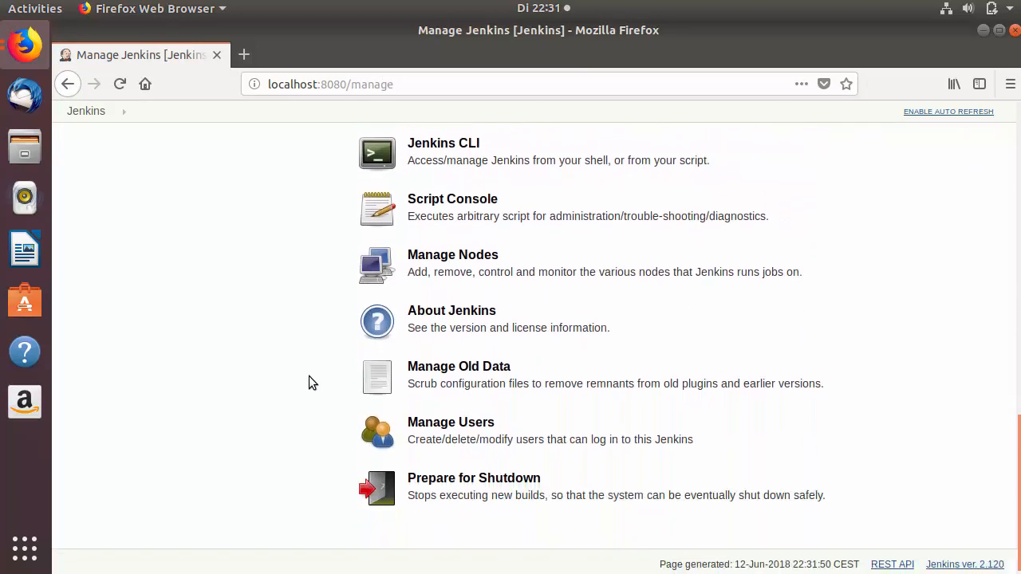
left_click(441, 431)
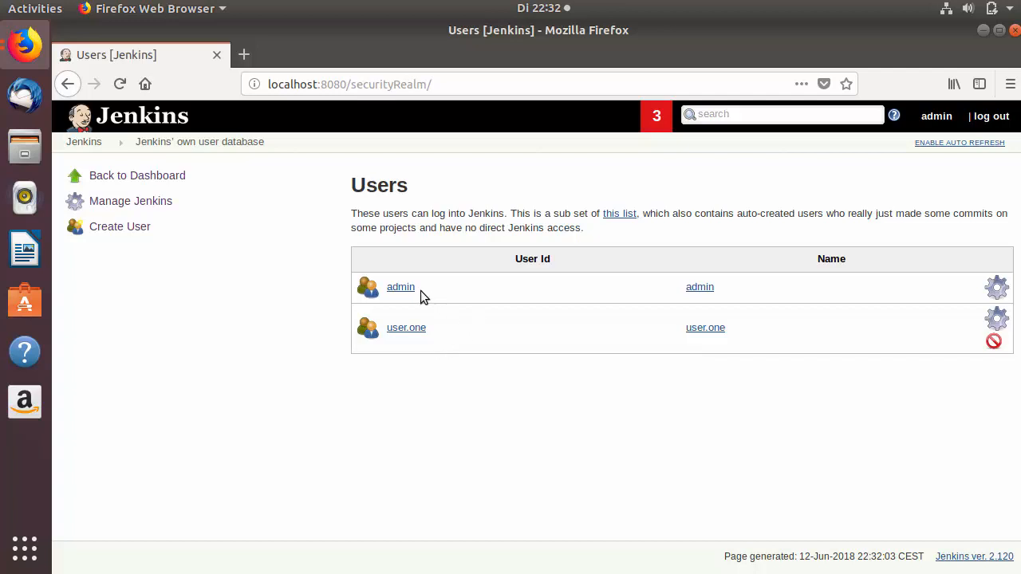
left_click_drag(422, 292, 382, 289)
left_click(482, 296)
left_click_drag(398, 330, 513, 330)
double_click(509, 330)
left_click(141, 229)
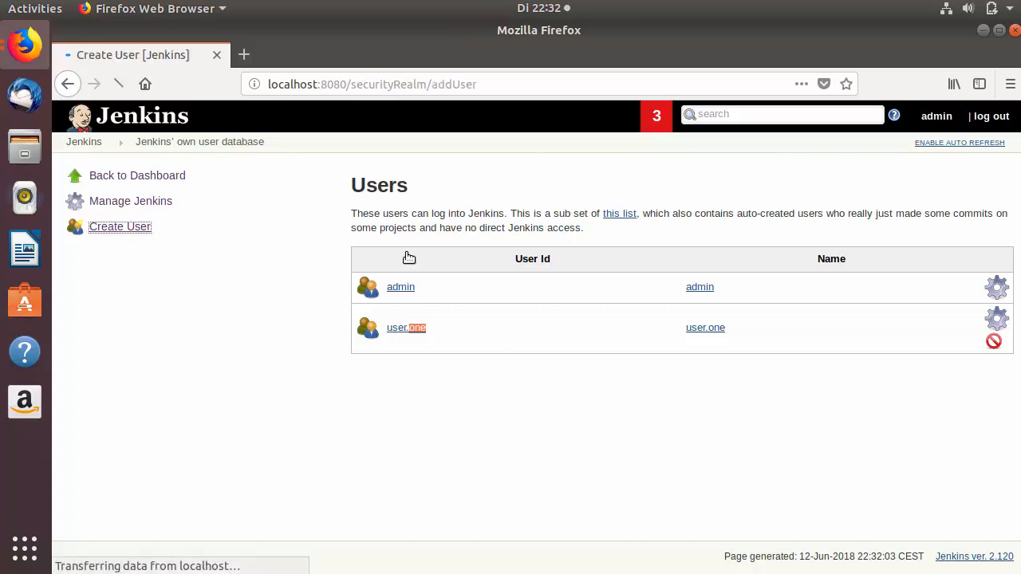
Create user.two with a password, matching full name and the saved e-mail address.
left_click(499, 237)
left_click(511, 260)
double_click(524, 230)
type("two")
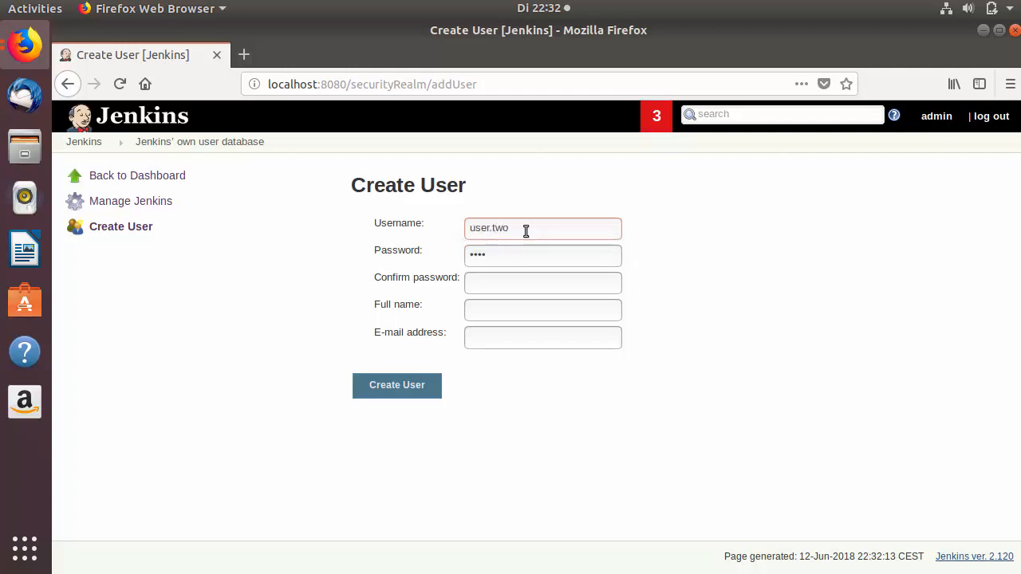
left_click_drag(525, 230, 446, 228)
key("ctrl+c")
left_click(488, 283)
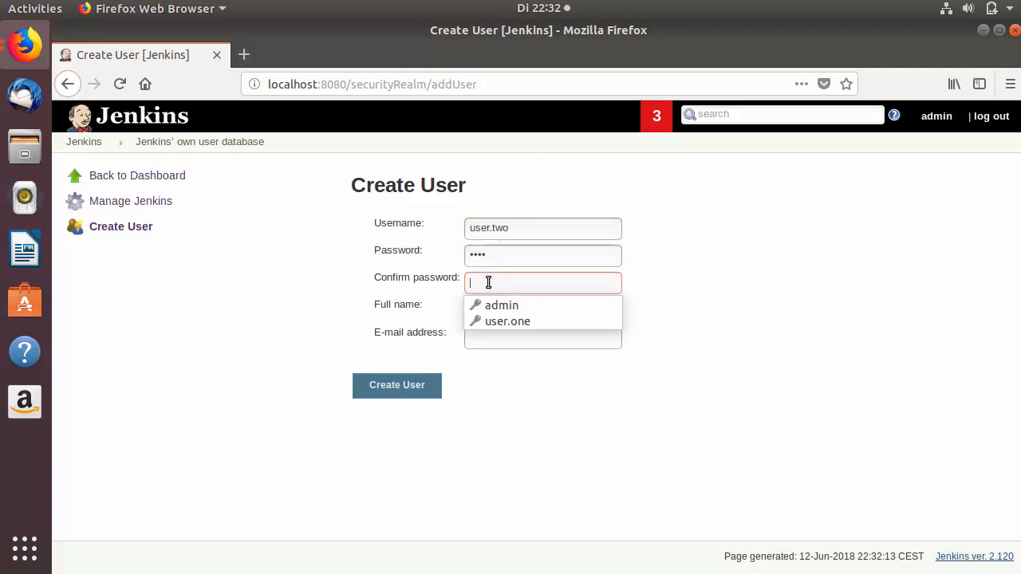
type("••••")
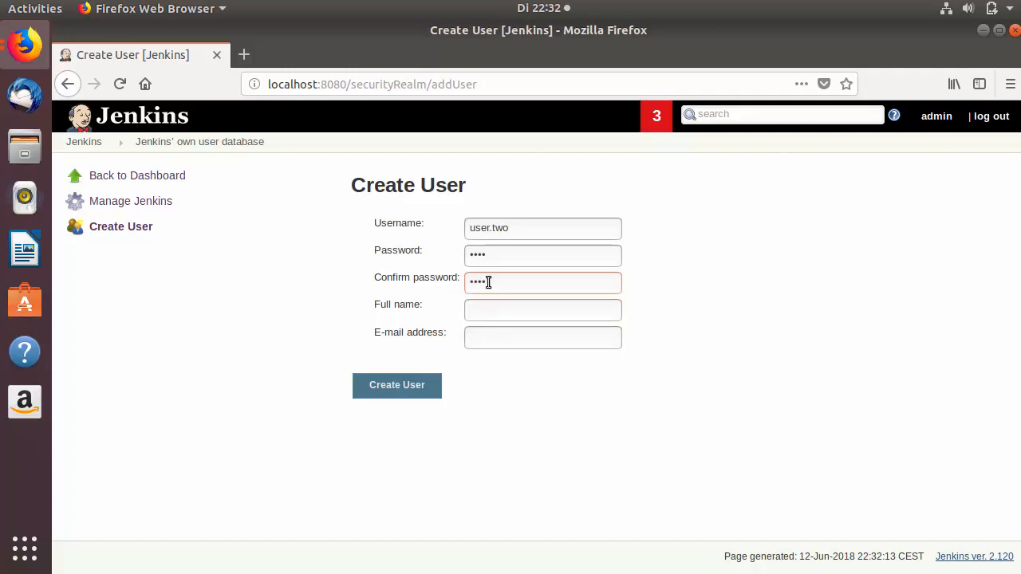
key("ctrl+v")
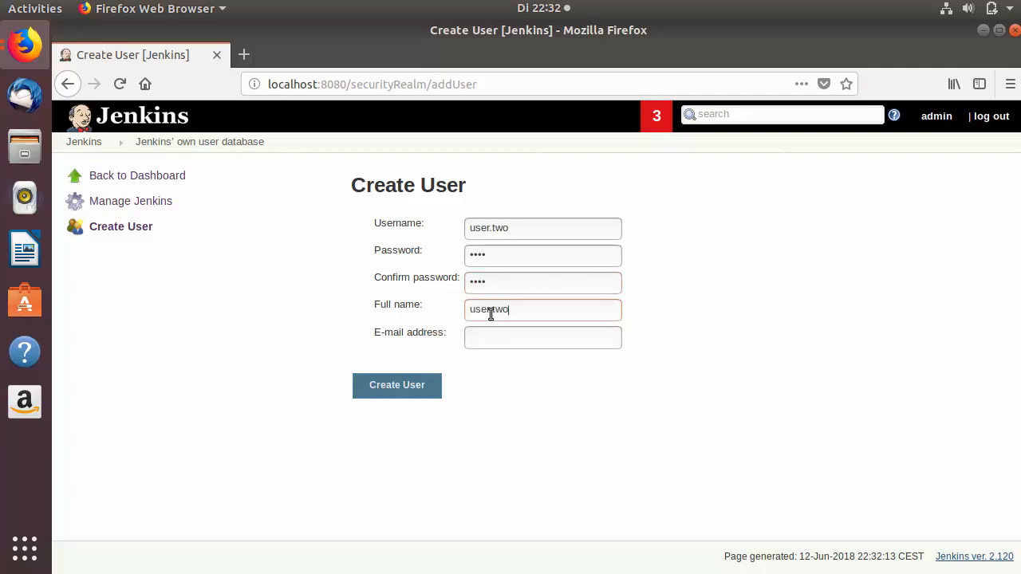
left_click(500, 347)
left_click(501, 345)
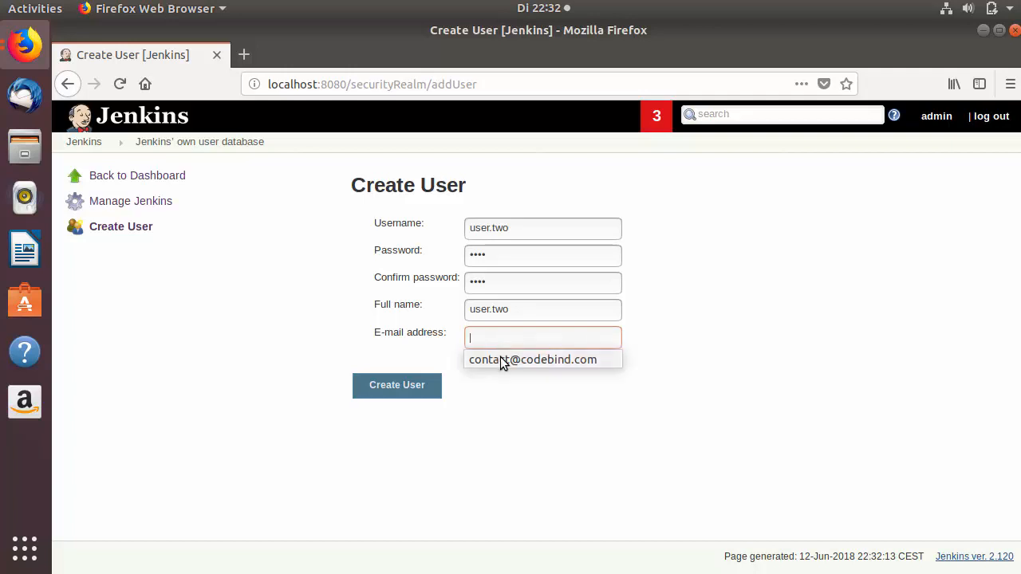
left_click(500, 356)
left_click(410, 389)
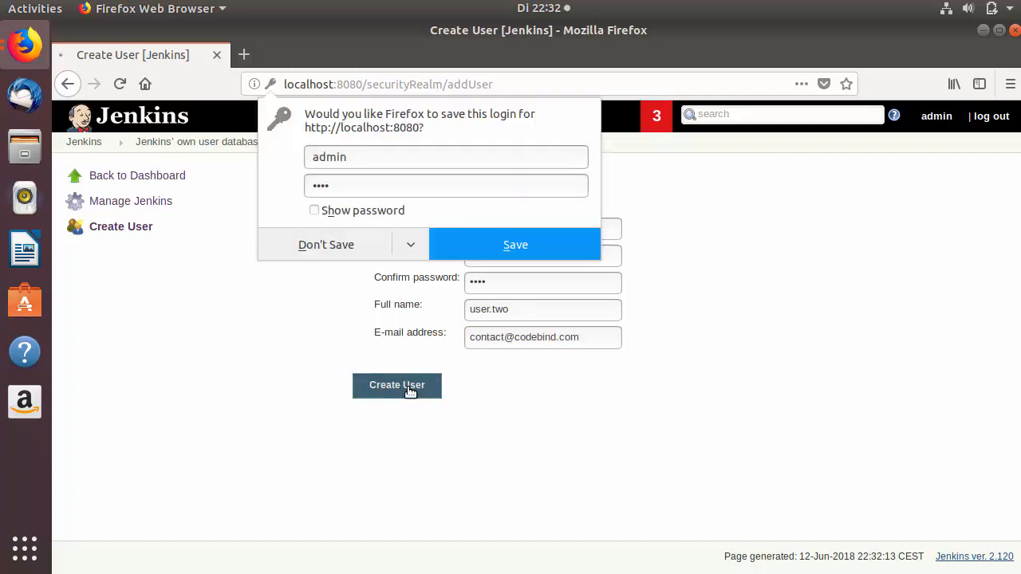
left_click(483, 244)
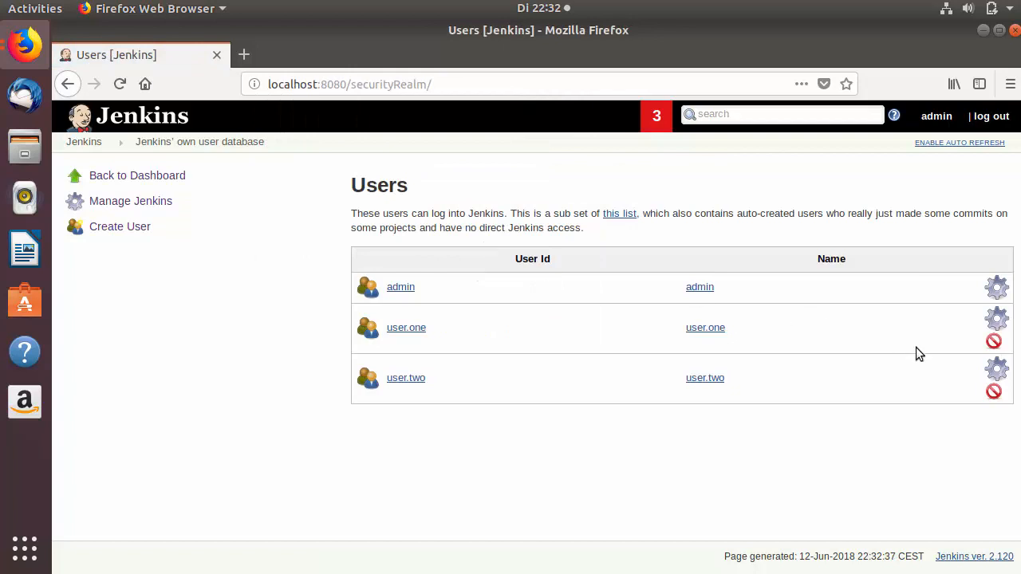
Create user.three with full name user.three and the saved e-mail address.
left_click(114, 226)
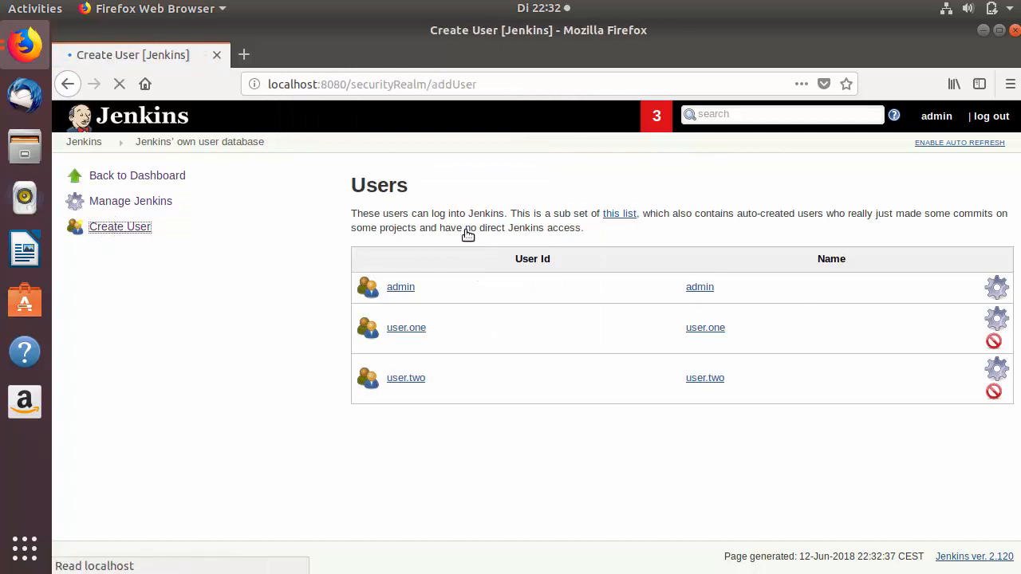
left_click(487, 229)
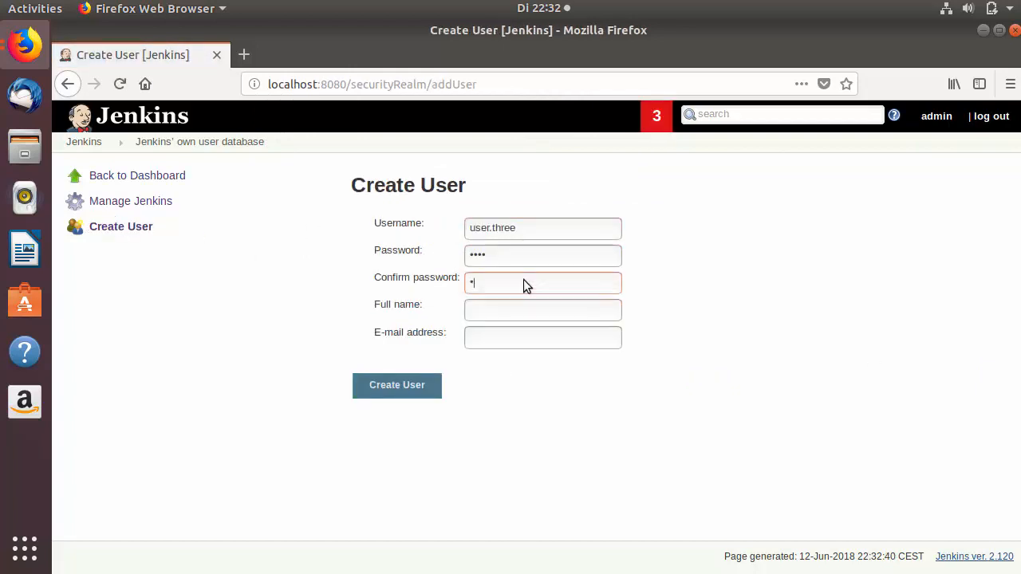
type("234")
left_click(511, 307)
type("user.three")
left_click(507, 337)
left_click(506, 339)
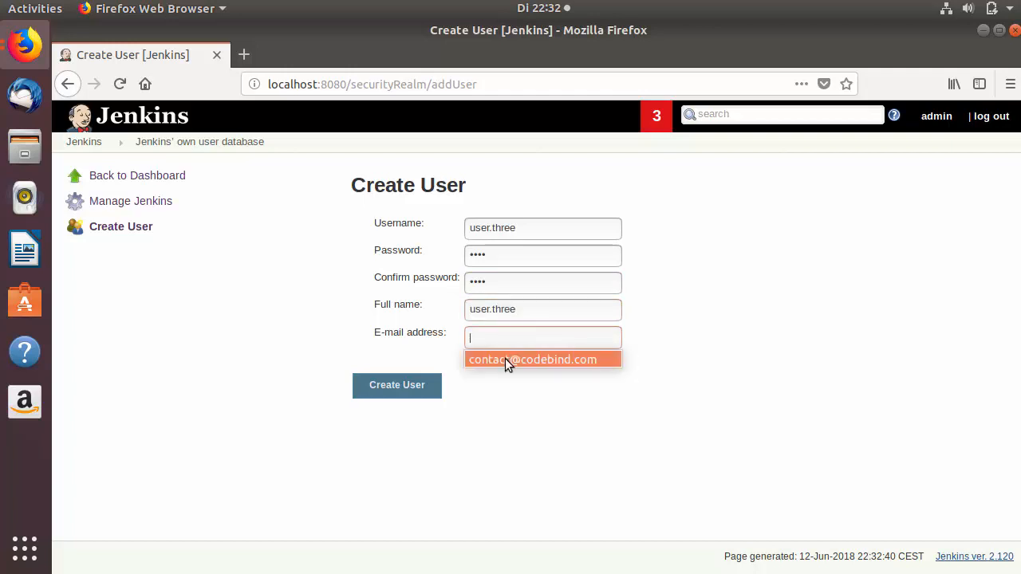
left_click(505, 359)
left_click(422, 386)
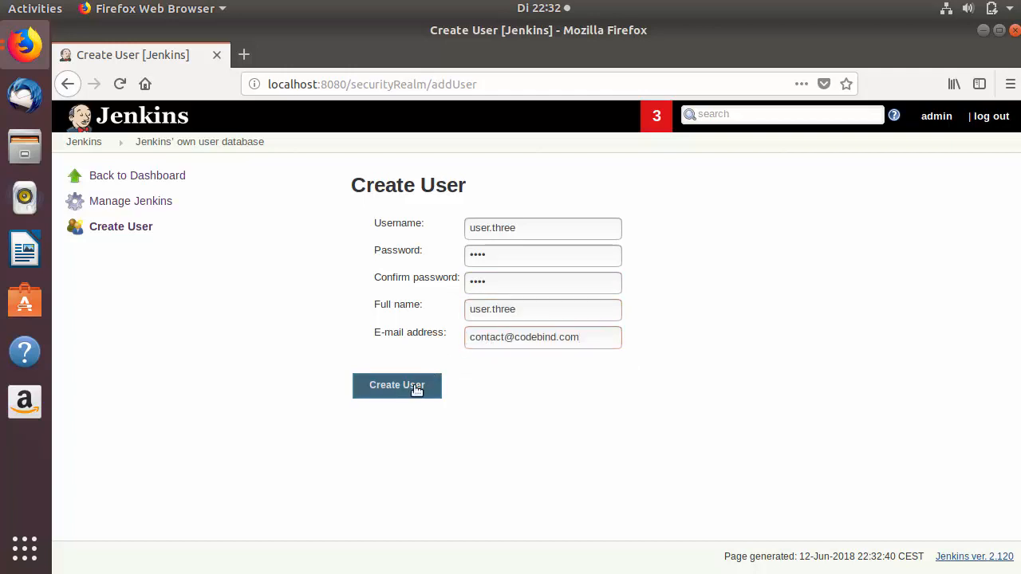
left_click(502, 250)
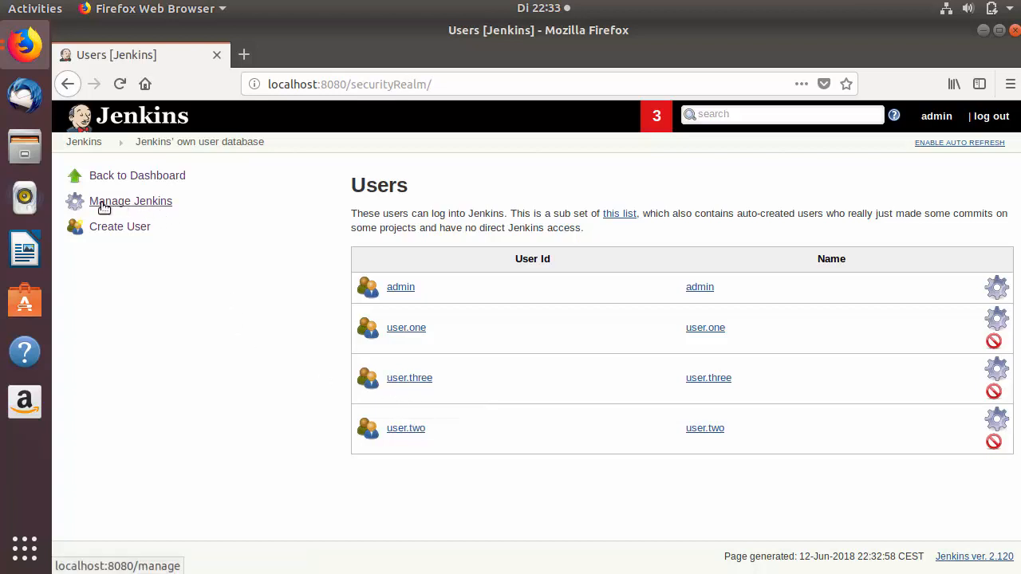
Set Configure Global Security authorization to Role-Based Strategy and save.
left_click(152, 204)
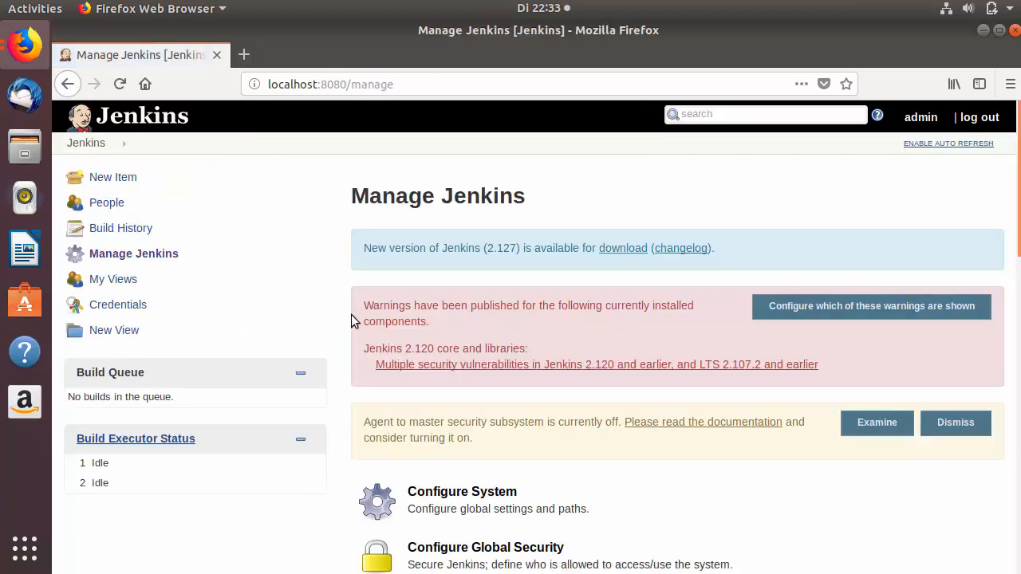
scroll(375, 319, "down", 3)
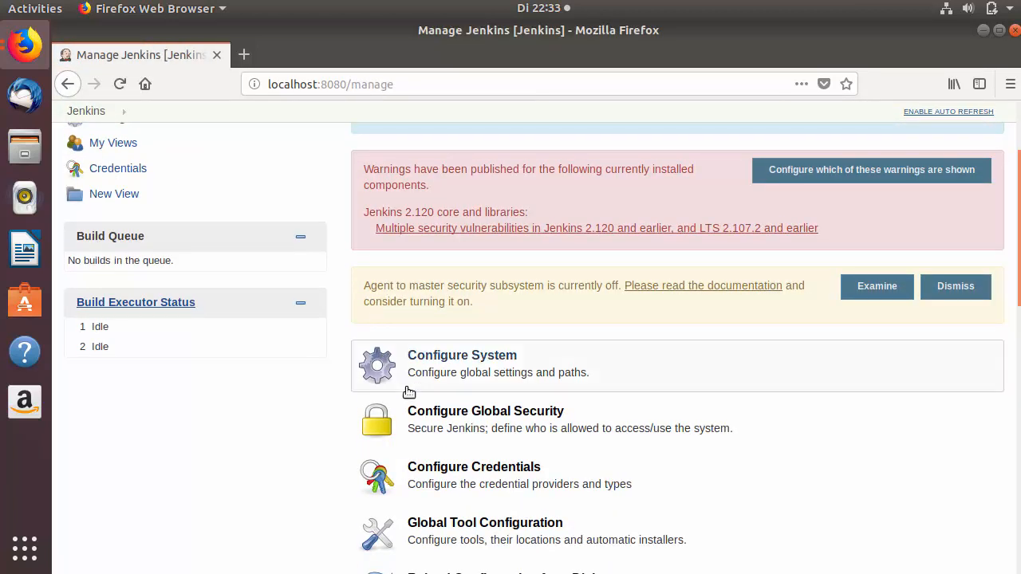
left_click(447, 421)
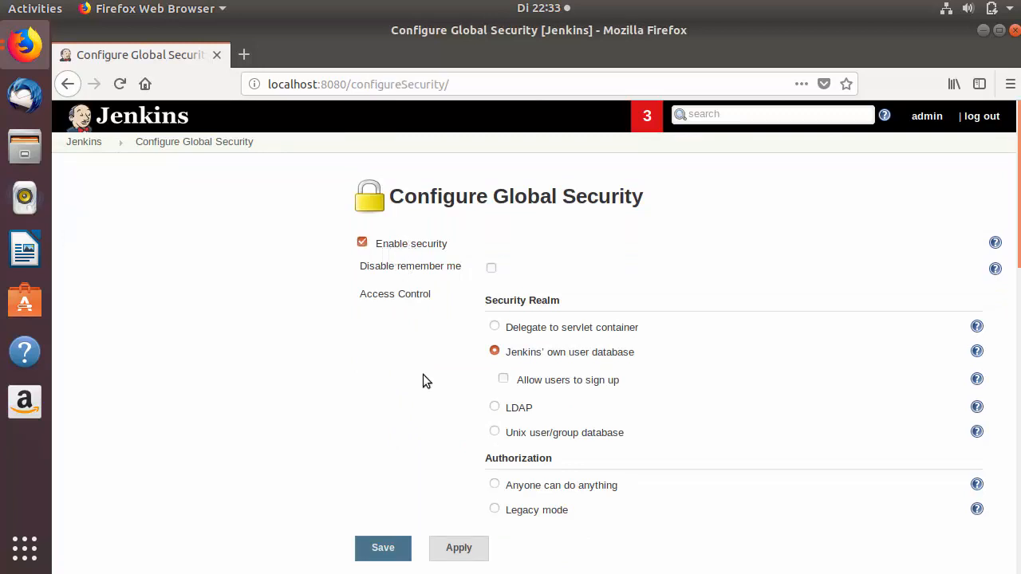
scroll(431, 348, "down", 5)
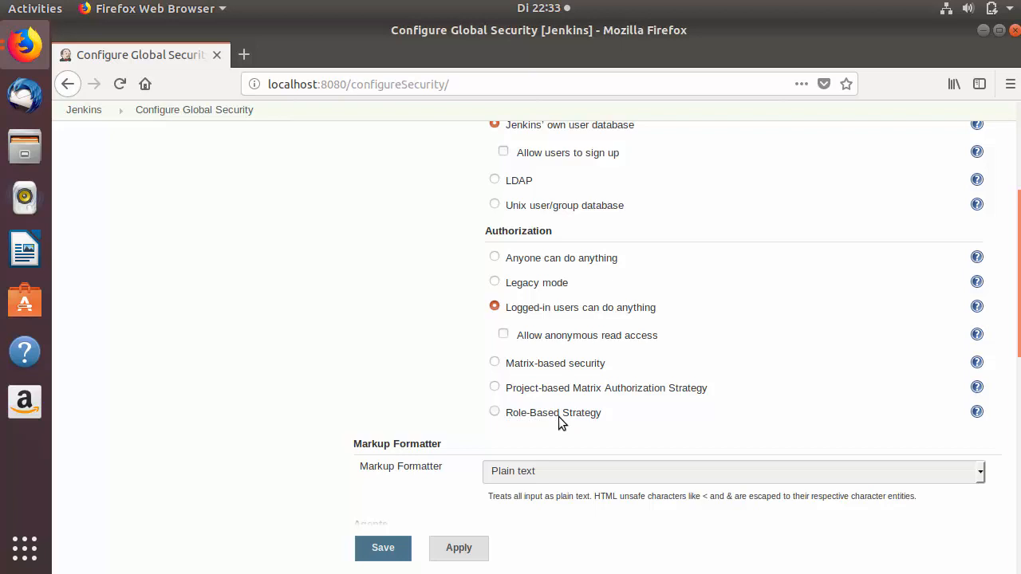
left_click(494, 412)
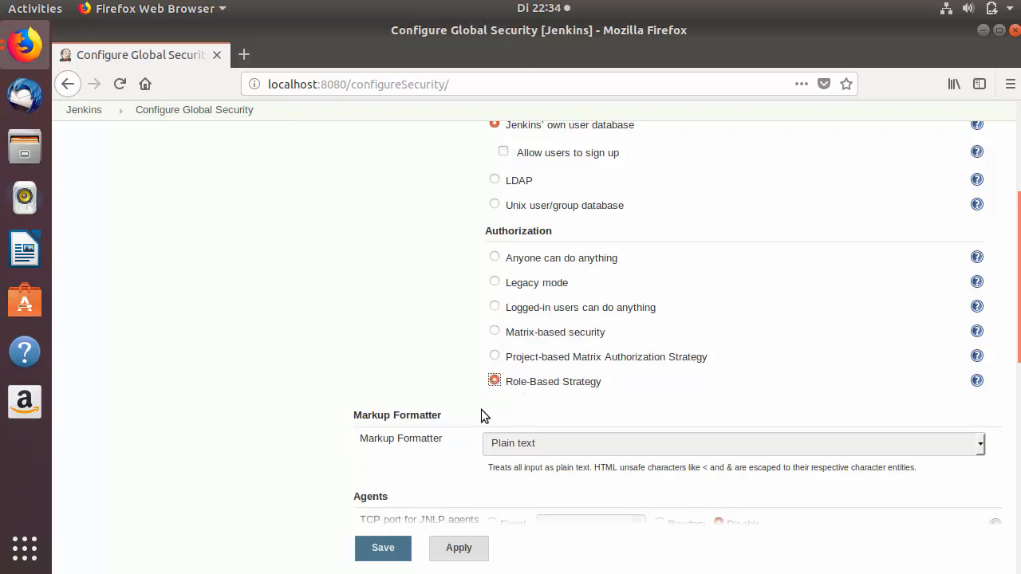
left_click(381, 548)
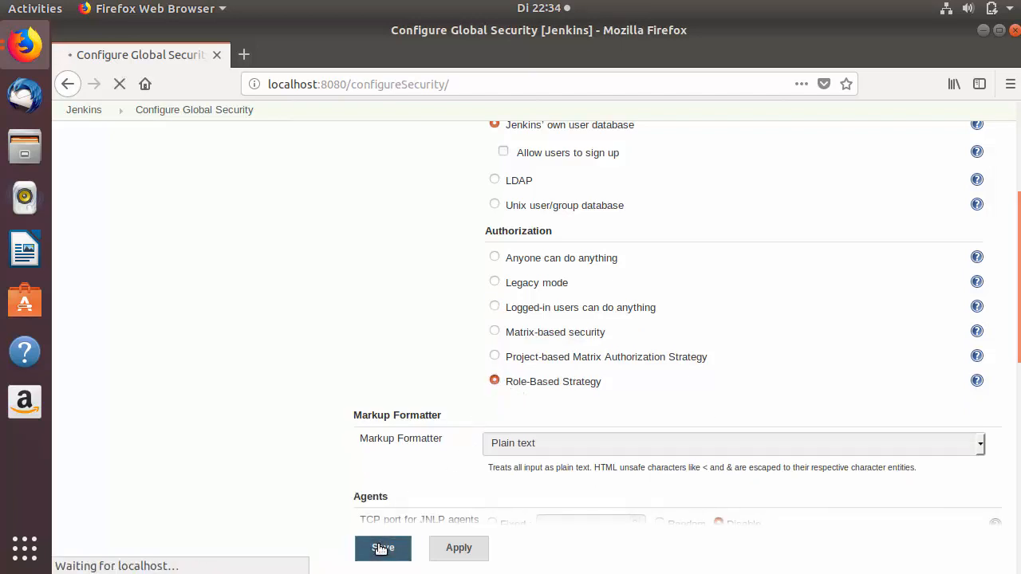
Open Manage and Assign Roles from the bottom of Manage Jenkins.
scroll(343, 403, "down", 1)
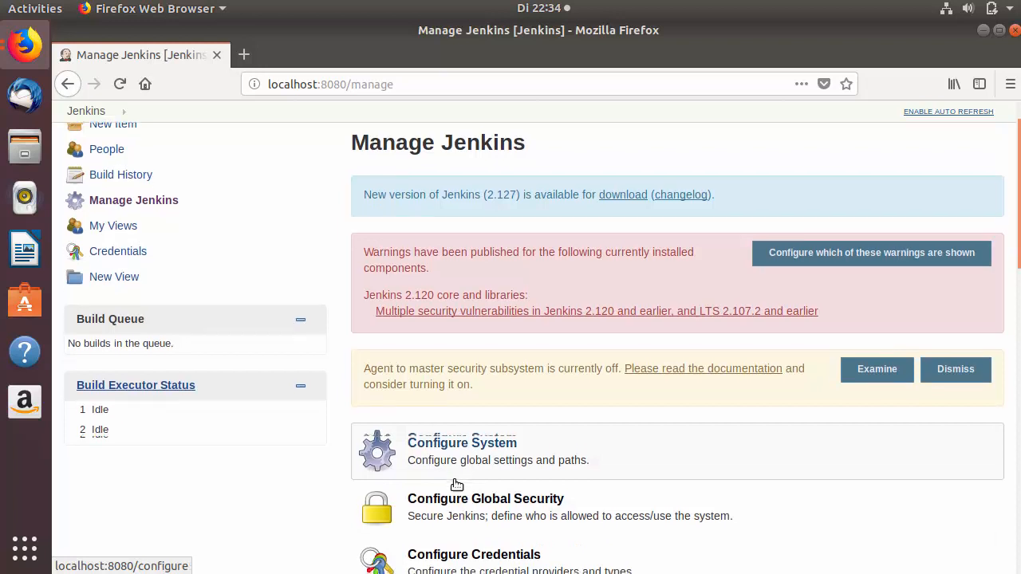
scroll(456, 484, "down", 7)
scroll(455, 480, "down", 6)
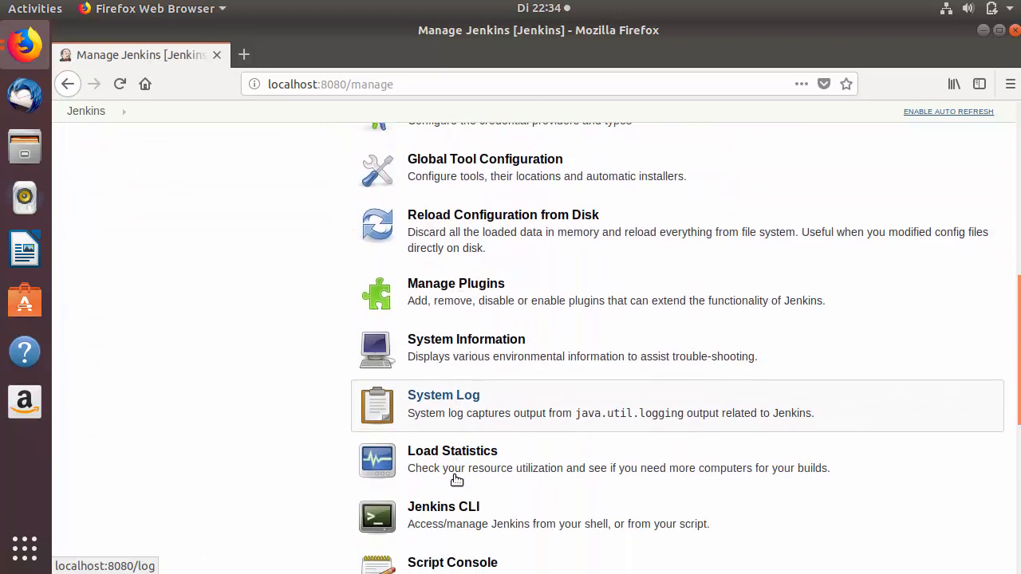
scroll(455, 479, "down", 2)
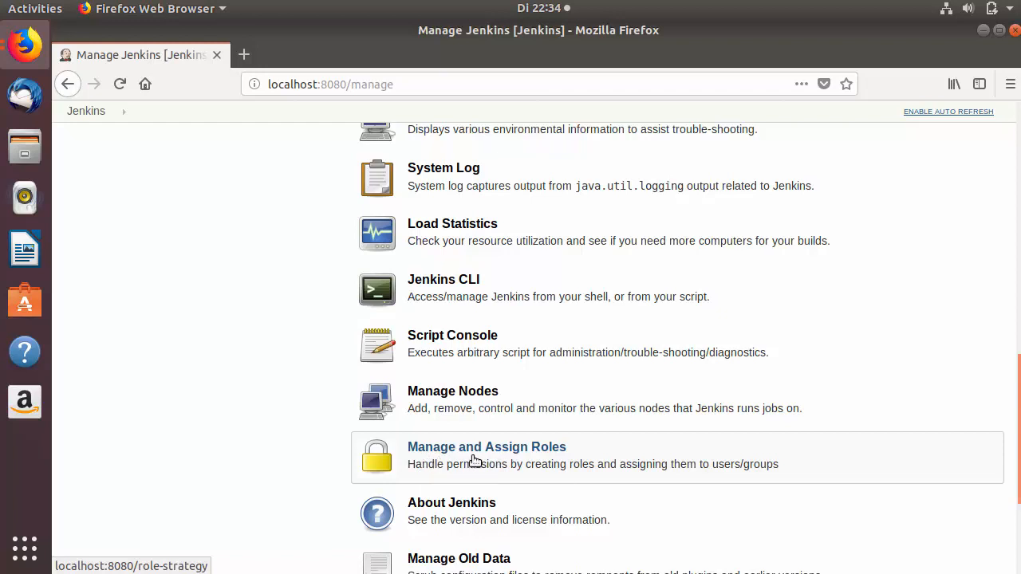
left_click(465, 459)
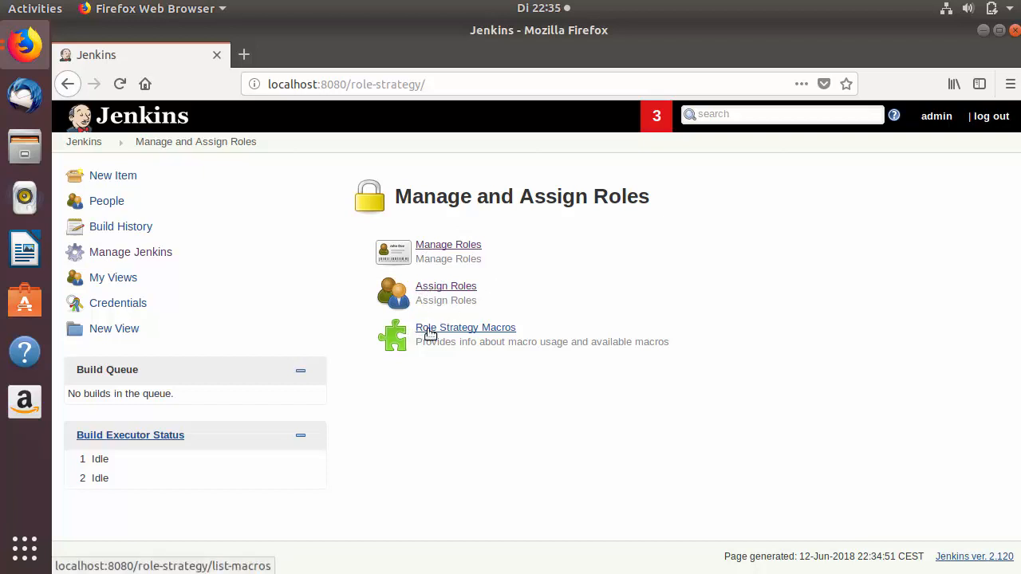
Add a global role named employee in Manage Roles.
left_click(437, 250)
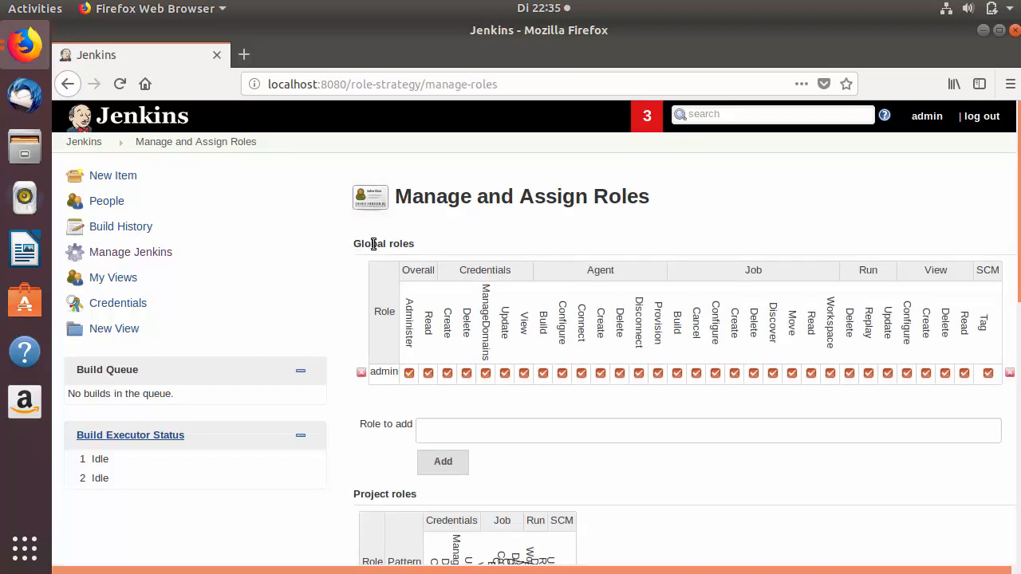
double_click(373, 244)
left_click(374, 244)
double_click(384, 372)
scroll(403, 319, "down", 2)
left_click(437, 339)
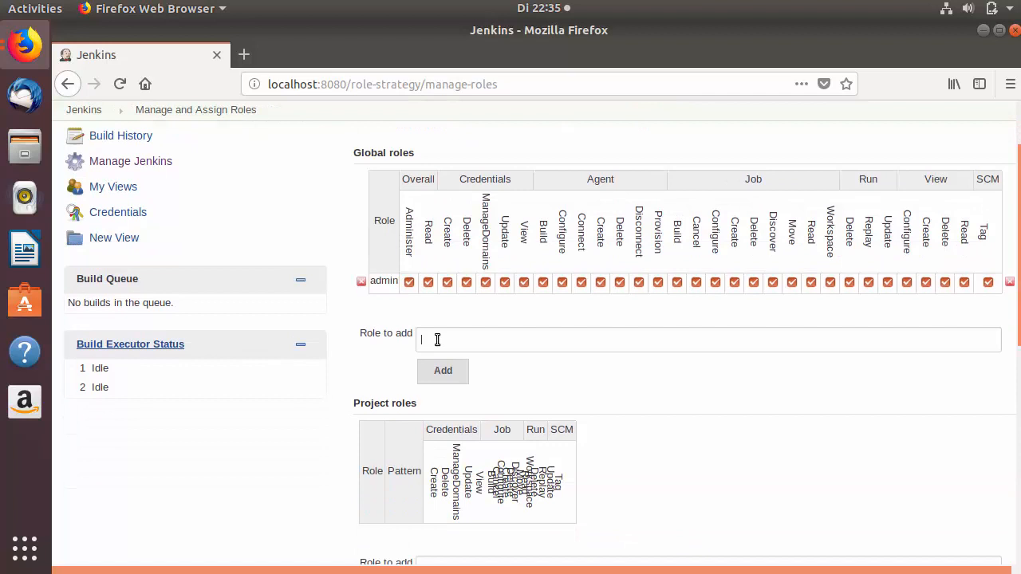
type("employee")
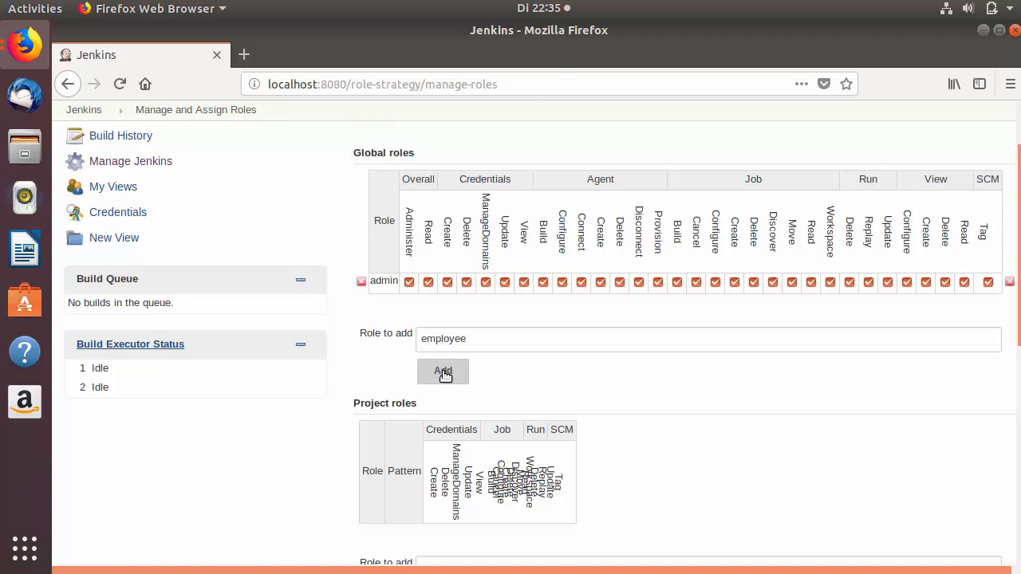
left_click(444, 372)
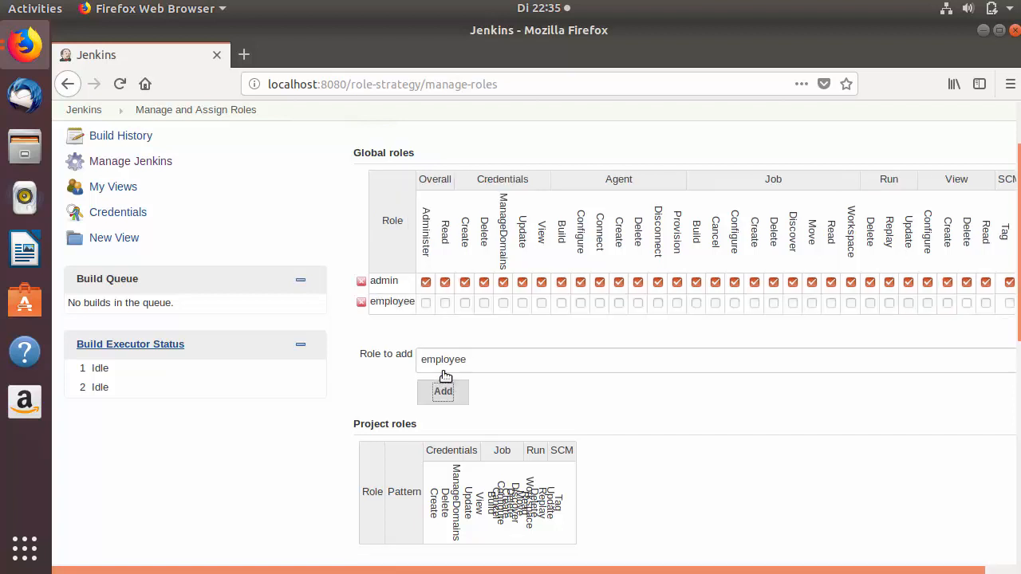
Grant employee Overall Read plus View Configure, Create, Delete and Read.
left_click(446, 306)
left_click(928, 303)
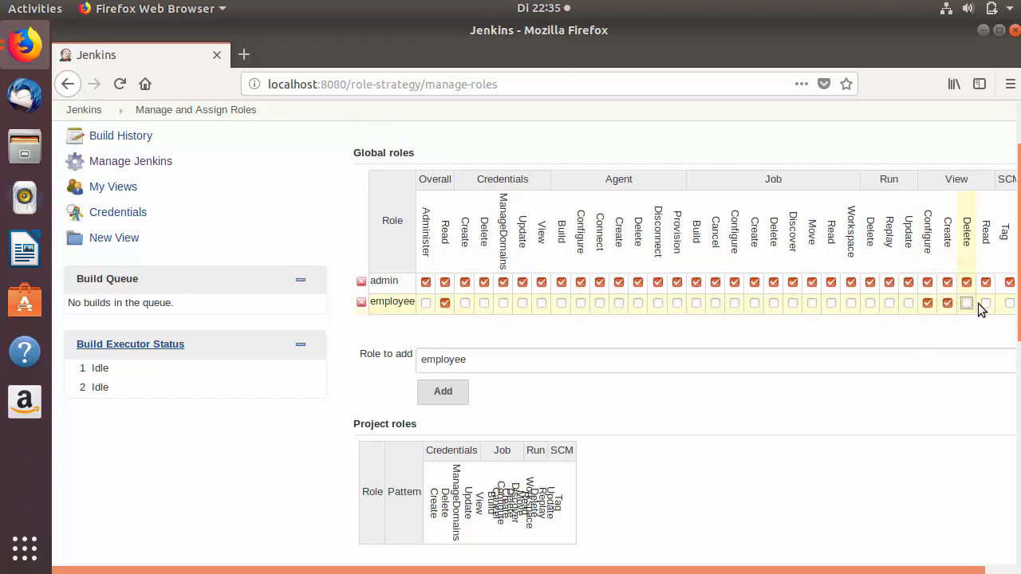
left_click(968, 304)
left_click(984, 304)
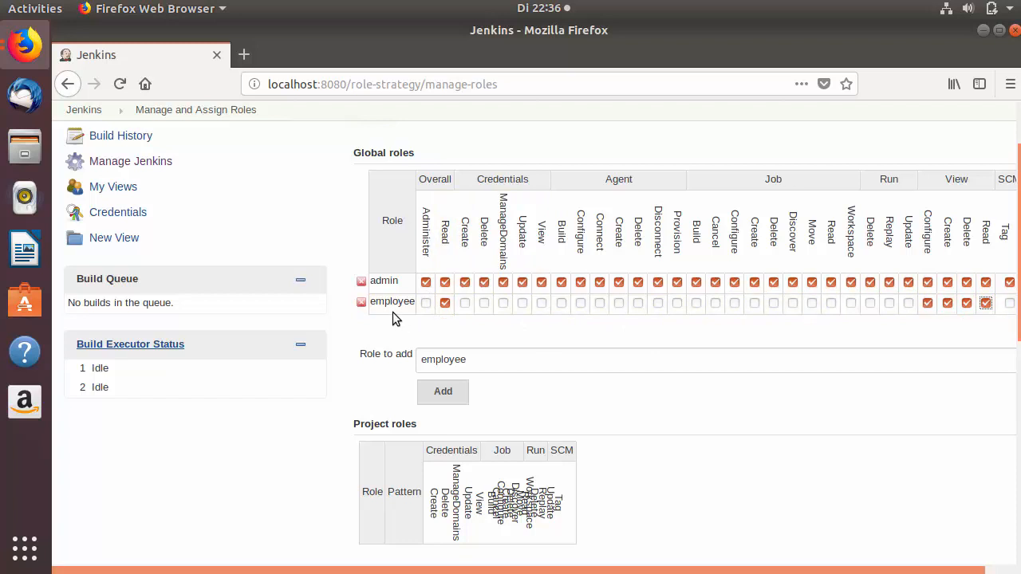
Add project role jave-developer with pattern Java.*.
scroll(442, 323, "down", 2)
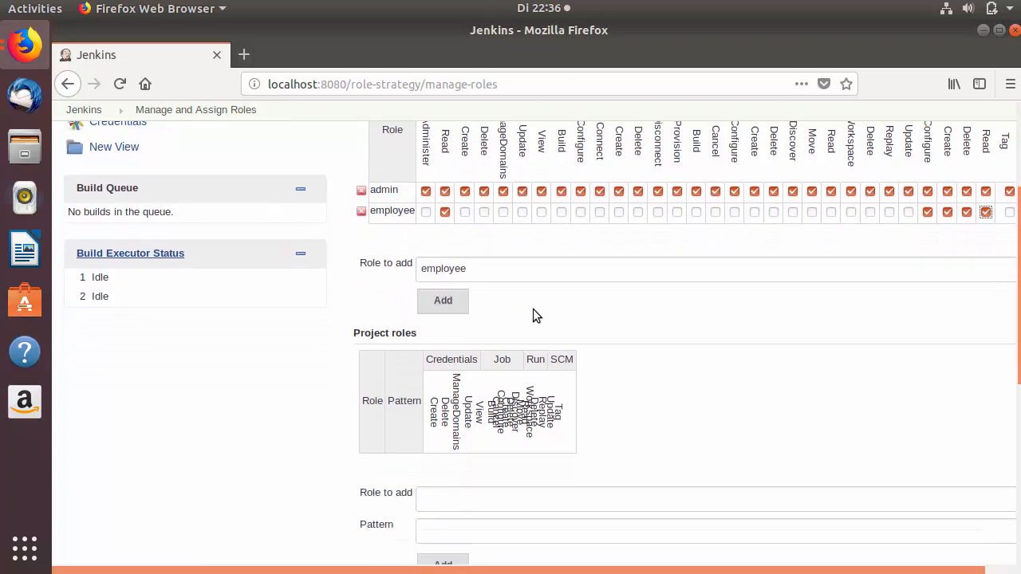
scroll(586, 299, "down", 3)
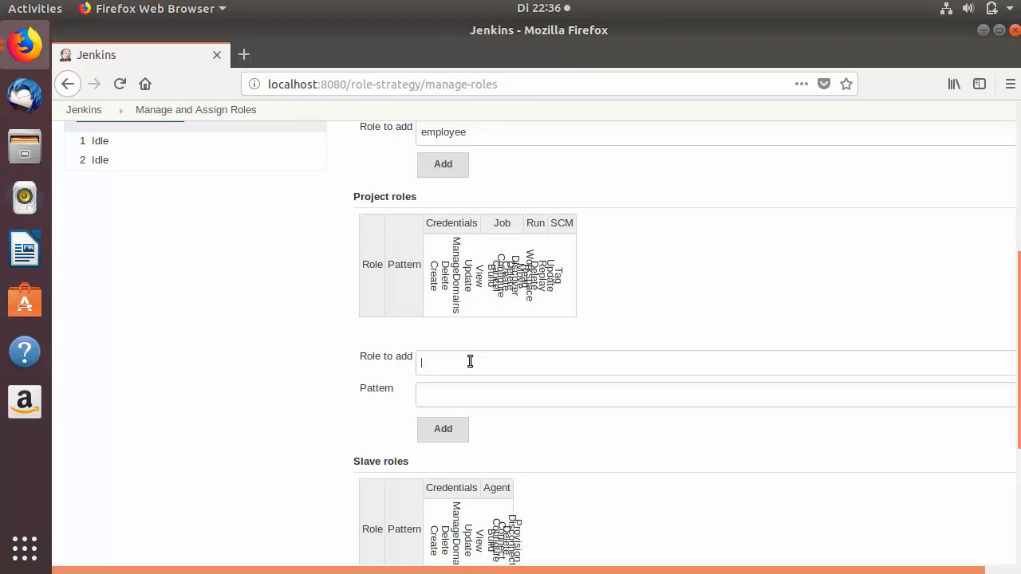
type("jave-developer")
left_click(438, 393)
type("Java")
type(".*")
double_click(437, 394)
left_click(445, 429)
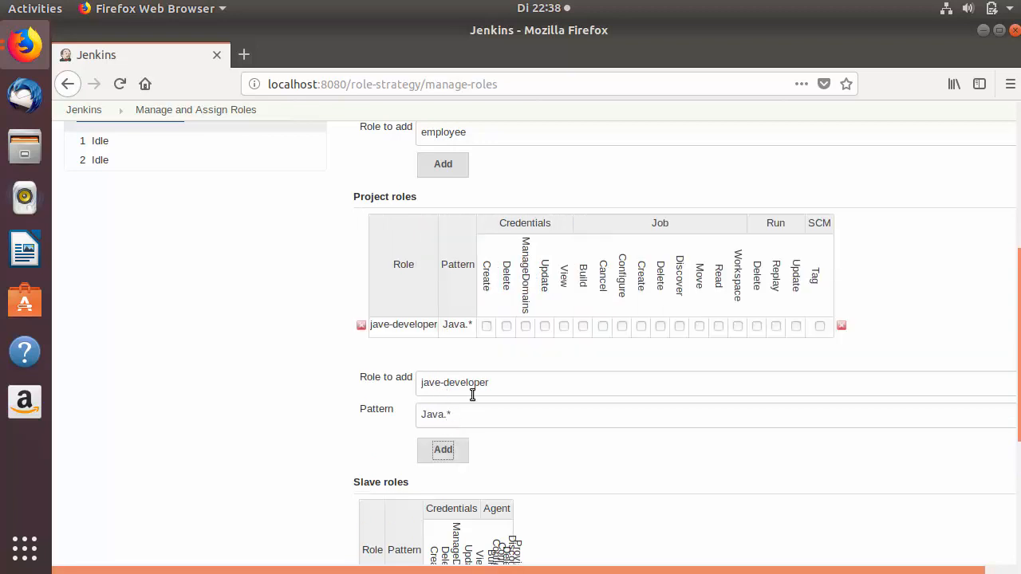
Tick every Credentials, Job, Run and SCM permission for jave-developer.
left_click(487, 325)
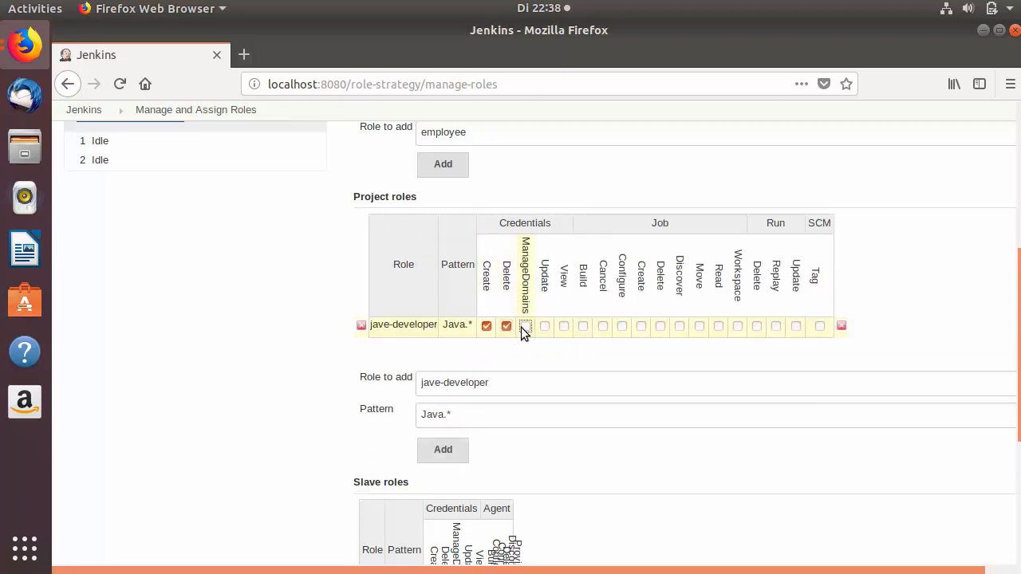
left_click(544, 325)
left_click(564, 325)
left_click(583, 326)
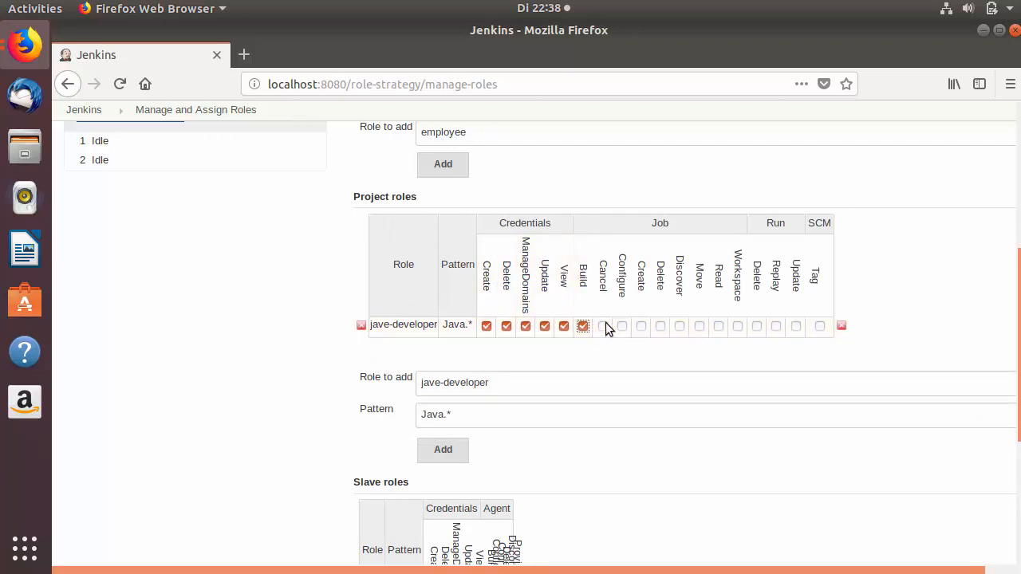
left_click(602, 325)
left_click(641, 326)
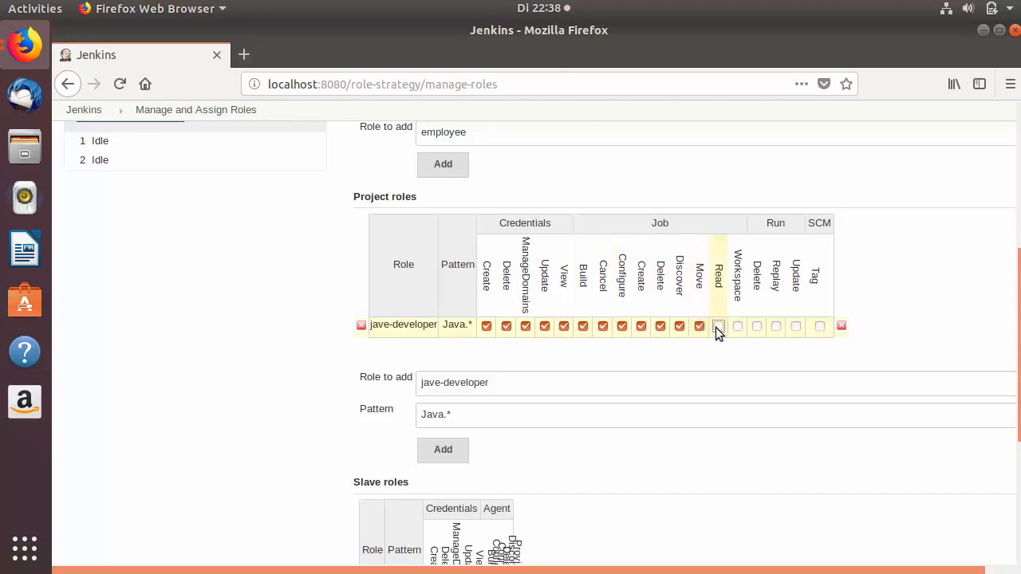
left_click(737, 327)
left_click(758, 326)
left_click(776, 327)
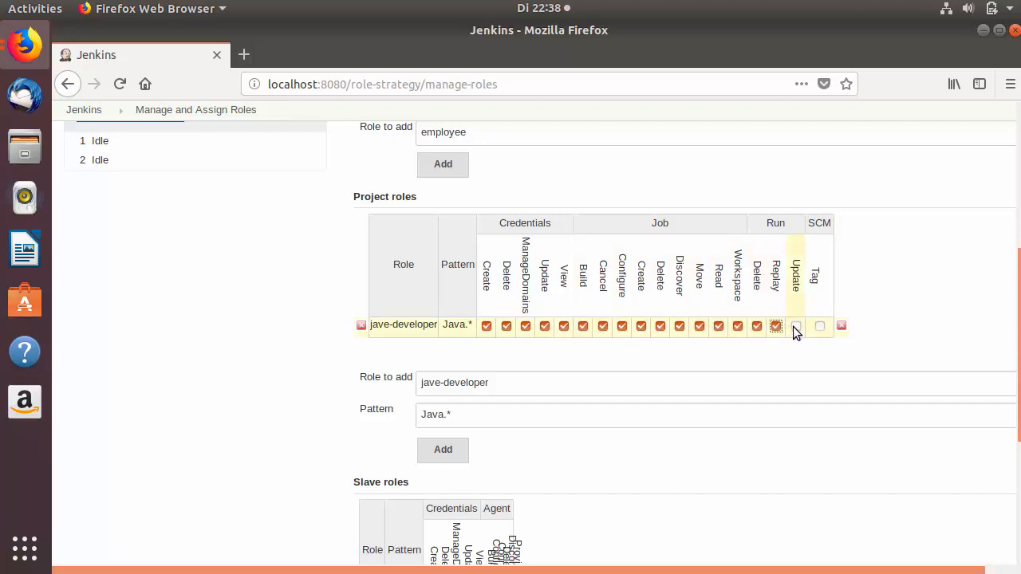
left_click(795, 327)
left_click(819, 326)
left_click(509, 386)
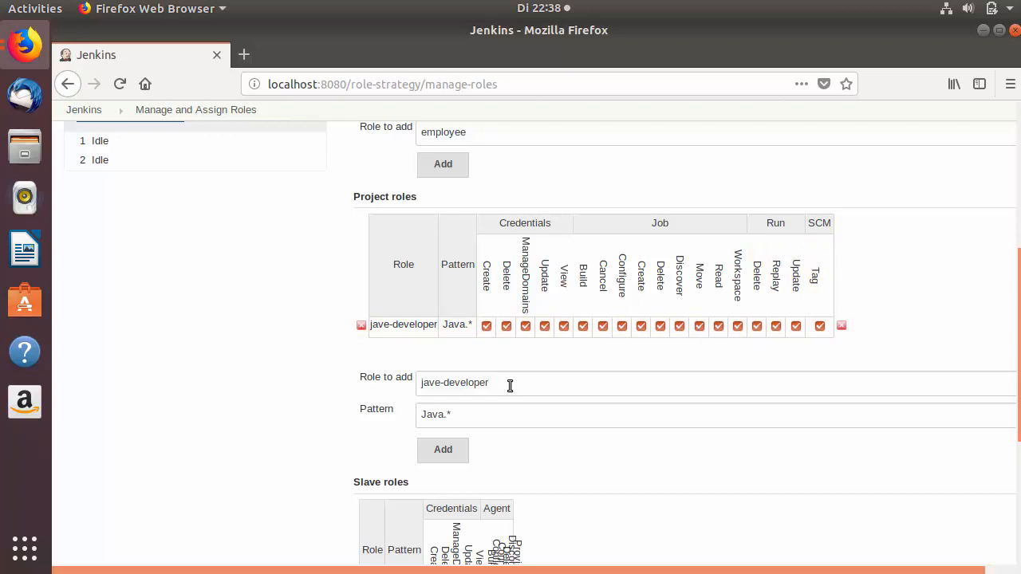
Add project role intern with pattern Hello.*.
key("BackSpace")
key("BackSpace")
key("BackSpace")
key("BackSpace")
key("BackSpace")
key("BackSpace")
key("BackSpace")
key("BackSpace")
key("BackSpace")
key("BackSpace")
key("BackSpace")
key("BackSpace")
key("BackSpace")
type("intern")
left_click(480, 421)
key("BackSpace")
key("BackSpace")
key("BackSpace")
key("BackSpace")
key("BackSpace")
type("Hello.*")
left_click(443, 452)
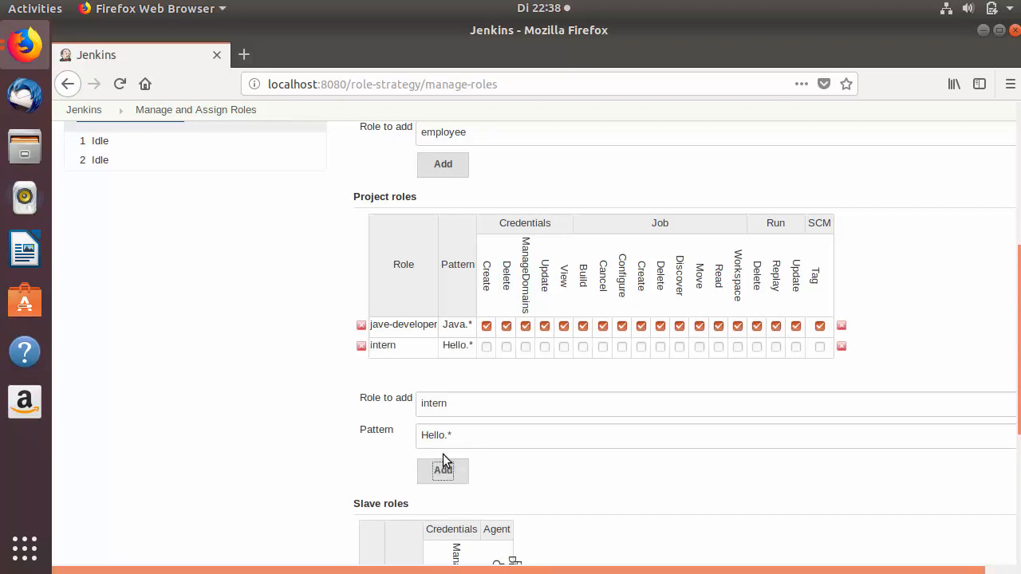
Tick every Credentials, Job, Run and SCM permission for intern.
left_click(485, 347)
left_click(524, 347)
left_click(545, 347)
left_click(564, 347)
left_click(602, 347)
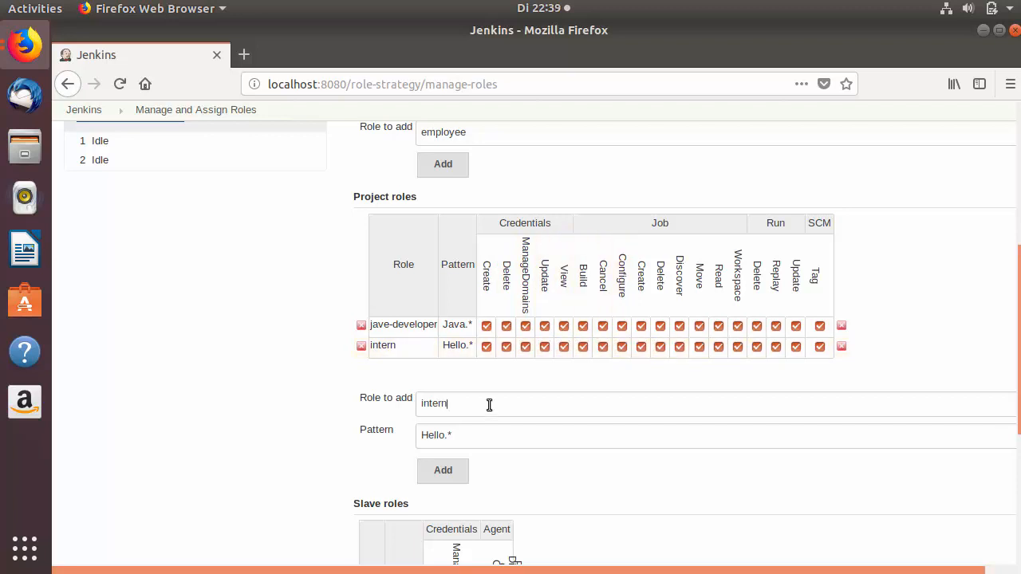
double_click(489, 404)
Add project role tester with pattern Test.*.
key("BackSpace")
type("testet")
key("BackSpace")
type("r")
key("BackSpace")
key("BackSpace")
key("BackSpace")
key("BackSpace")
key("BackSpace")
type("Test")
left_click(443, 472)
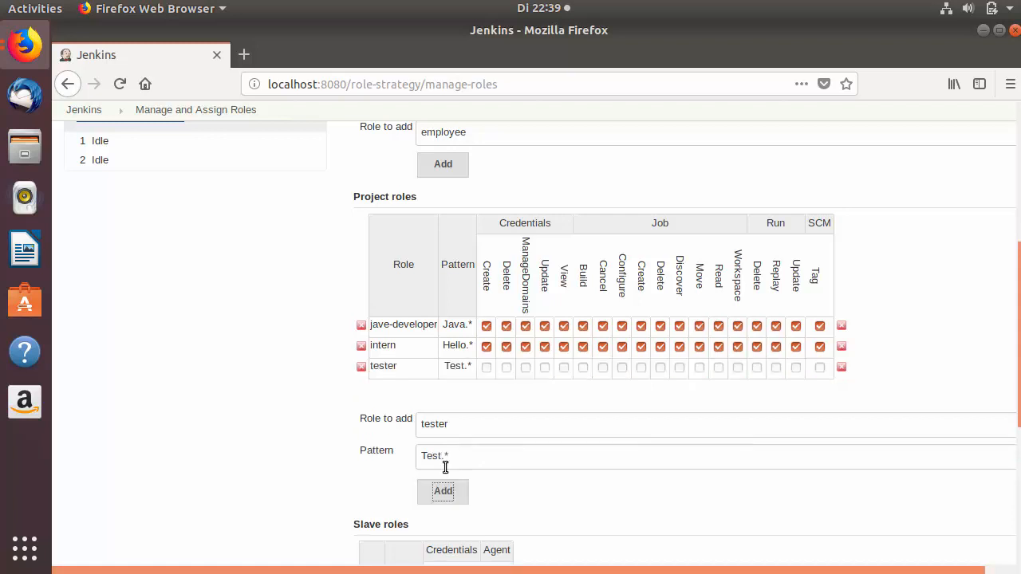
Tick every project permission in the tester row.
left_click(487, 367)
left_click(506, 367)
left_click(526, 367)
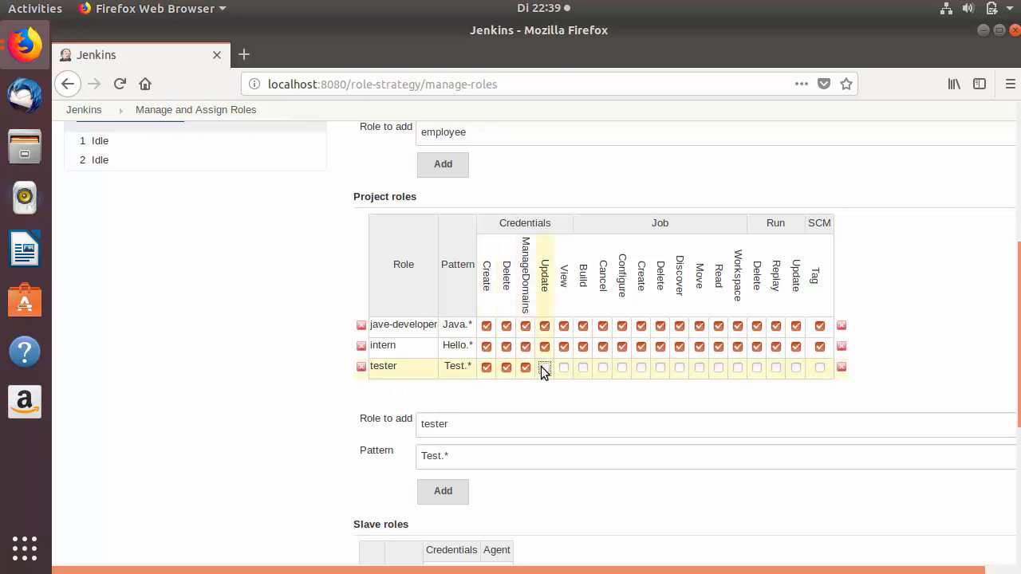
left_click(543, 367)
left_click(564, 367)
left_click(602, 368)
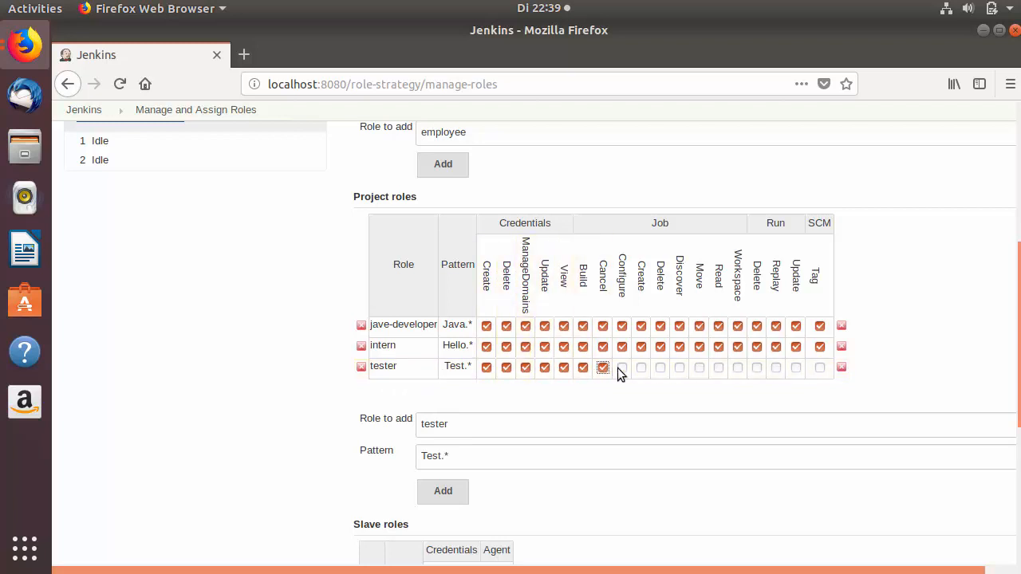
left_click(622, 367)
left_click(641, 368)
left_click(660, 368)
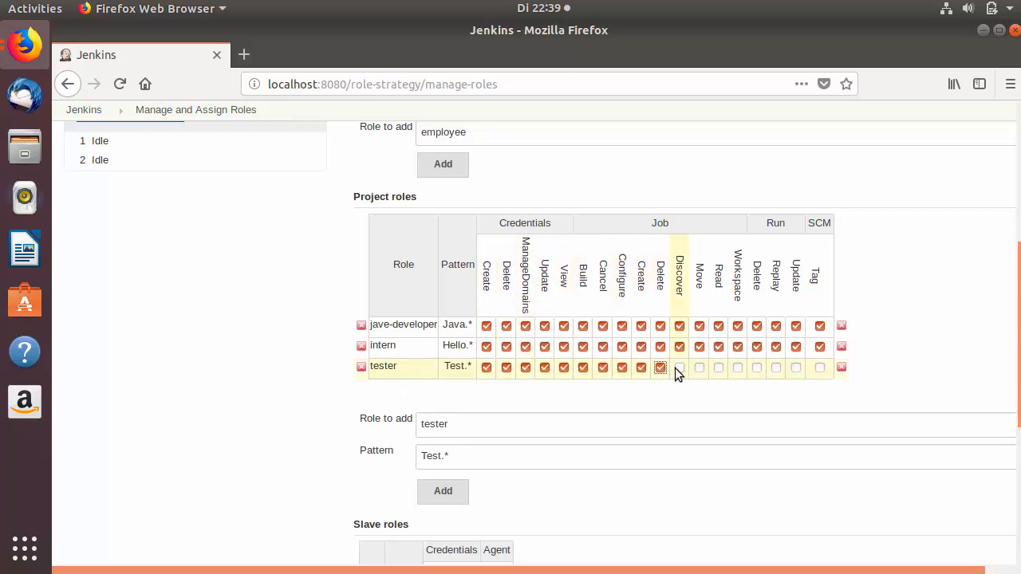
left_click(677, 368)
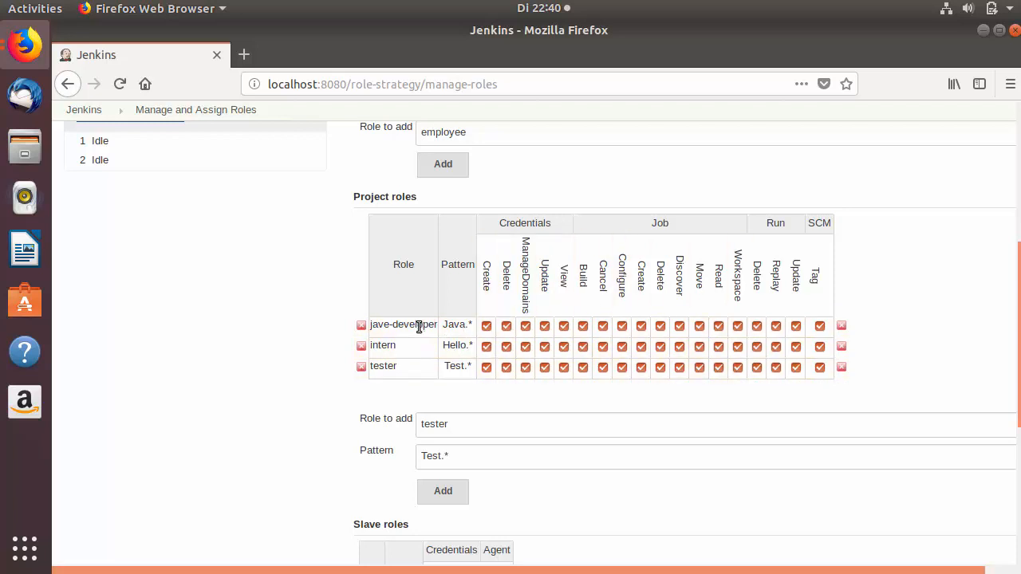
scroll(292, 383, "down", 7)
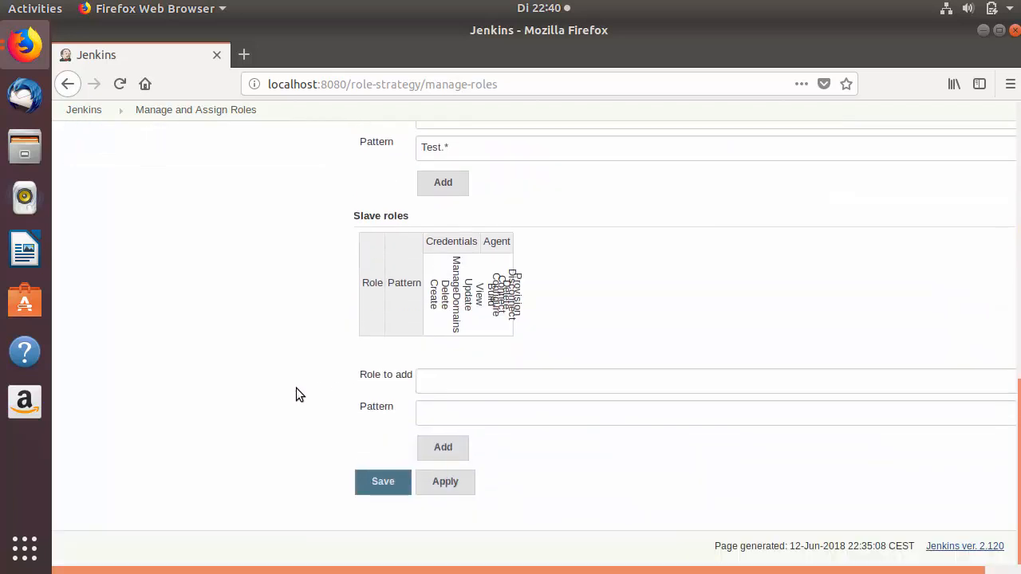
Save the role definitions and reopen Manage Roles to review the global and project roles.
left_click(371, 482)
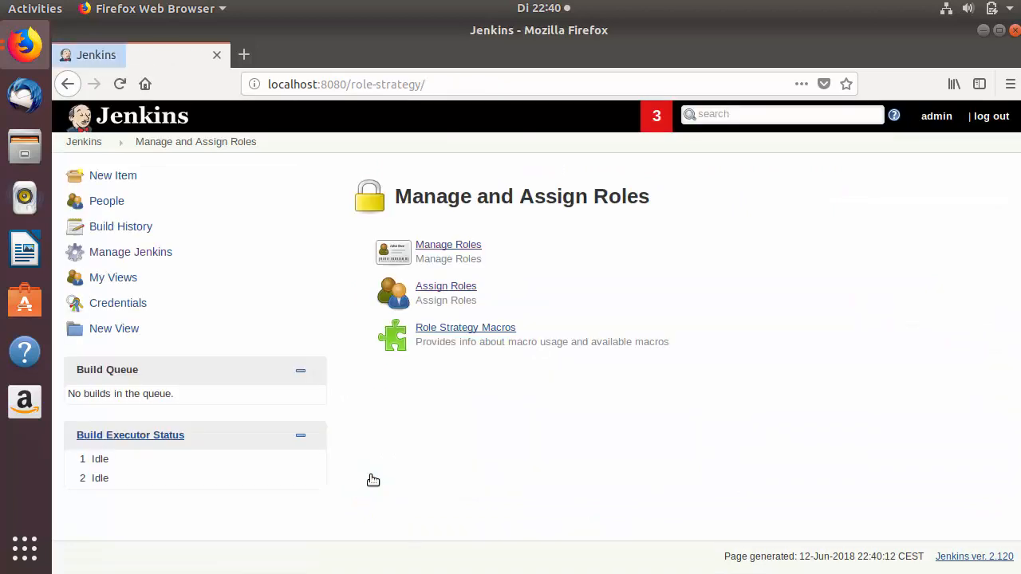
left_click(435, 248)
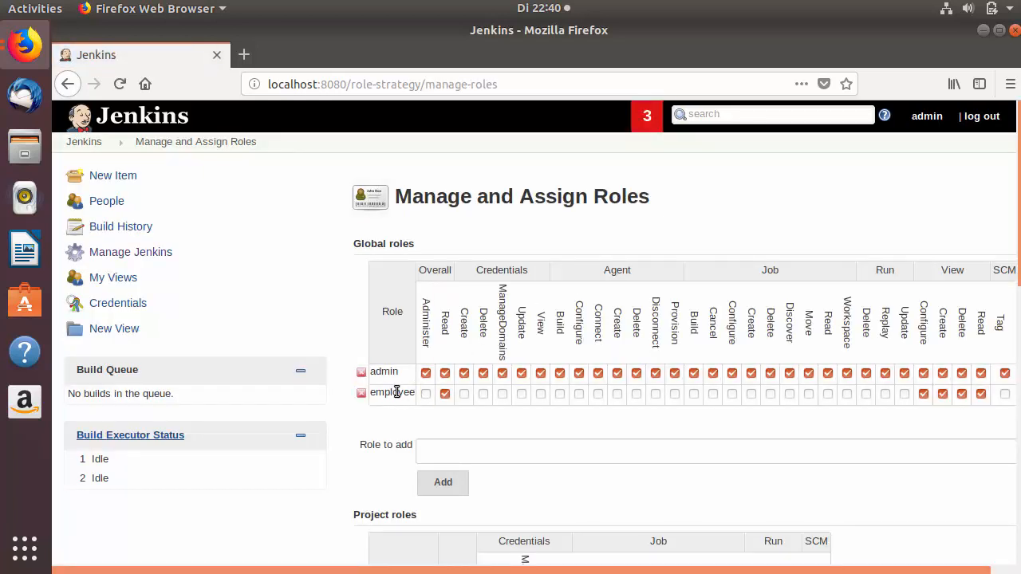
scroll(396, 391, "down", 5)
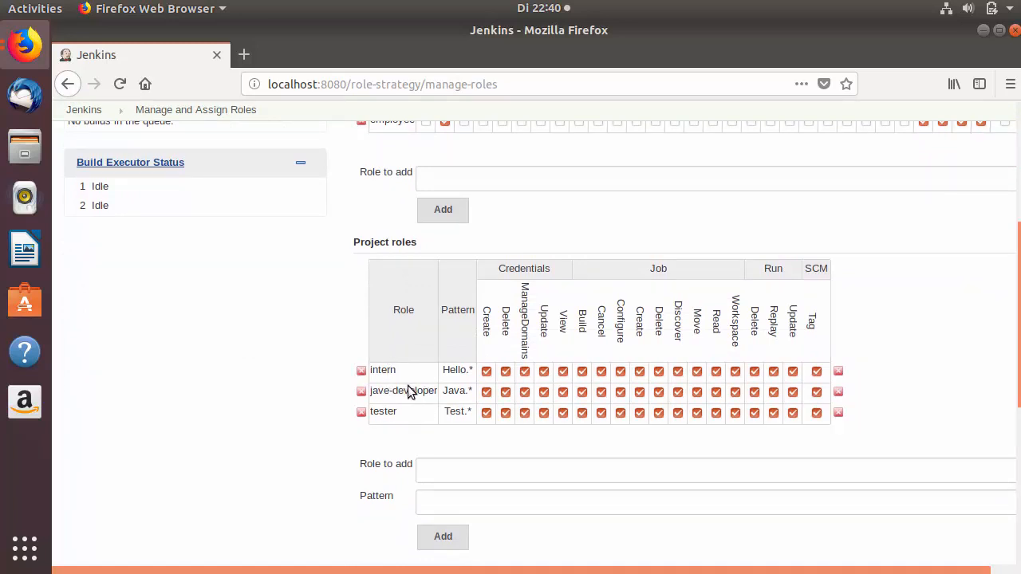
left_click(447, 370)
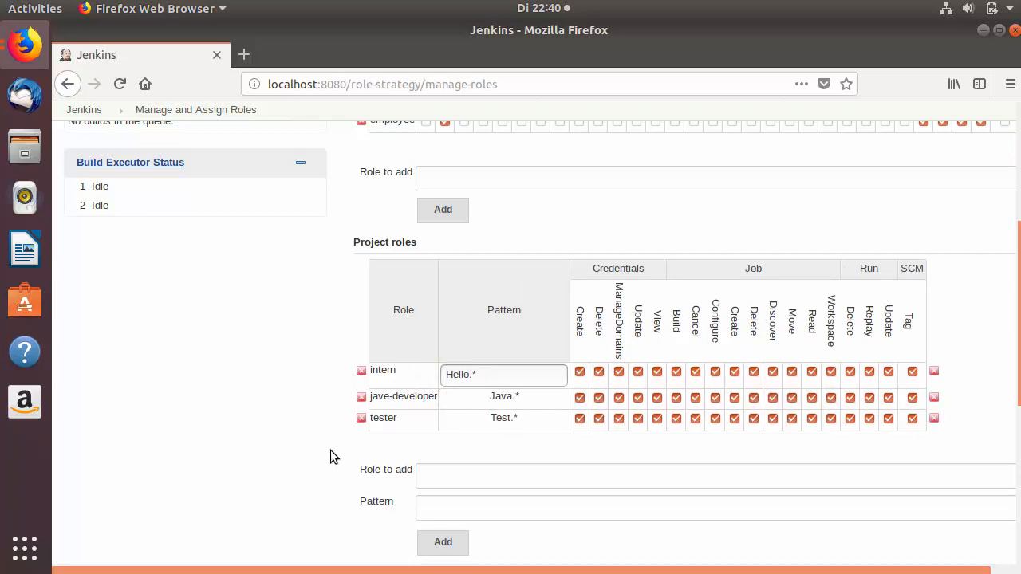
scroll(323, 443, "up", 6)
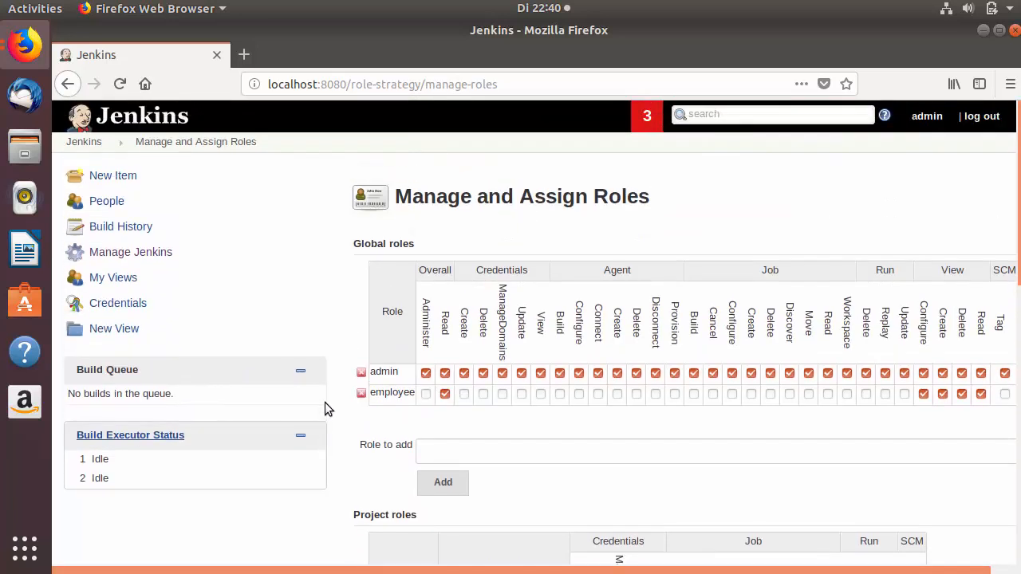
On the Assign Roles page, add user.one, user.two and user.three to the Global roles table.
left_click(206, 147)
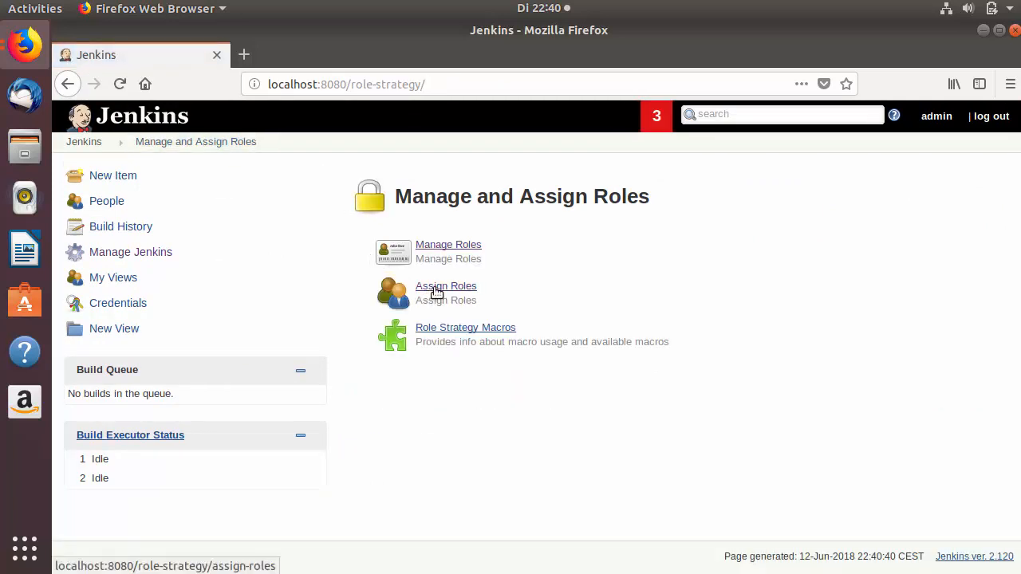
left_click(437, 292)
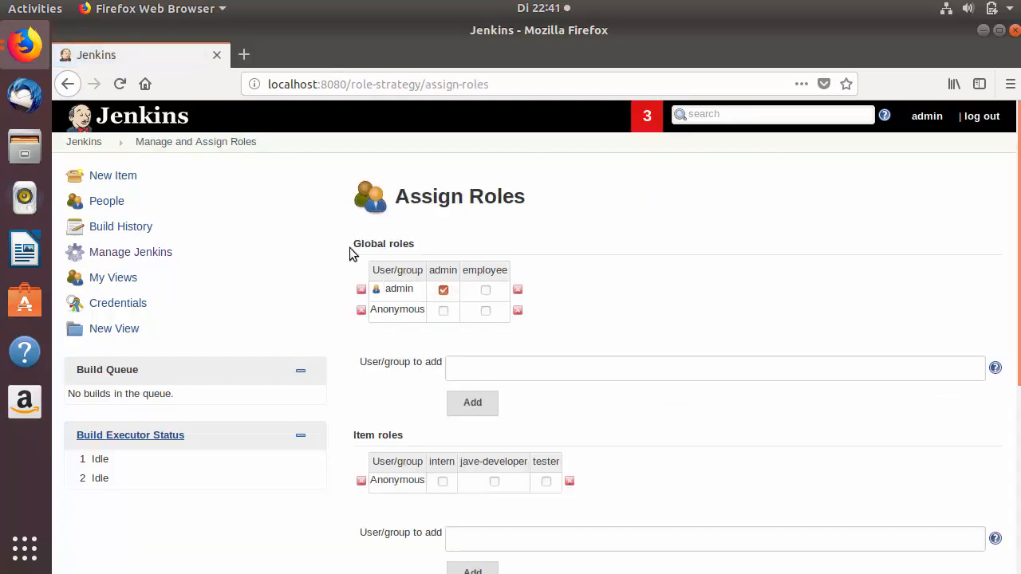
triple_click(399, 290)
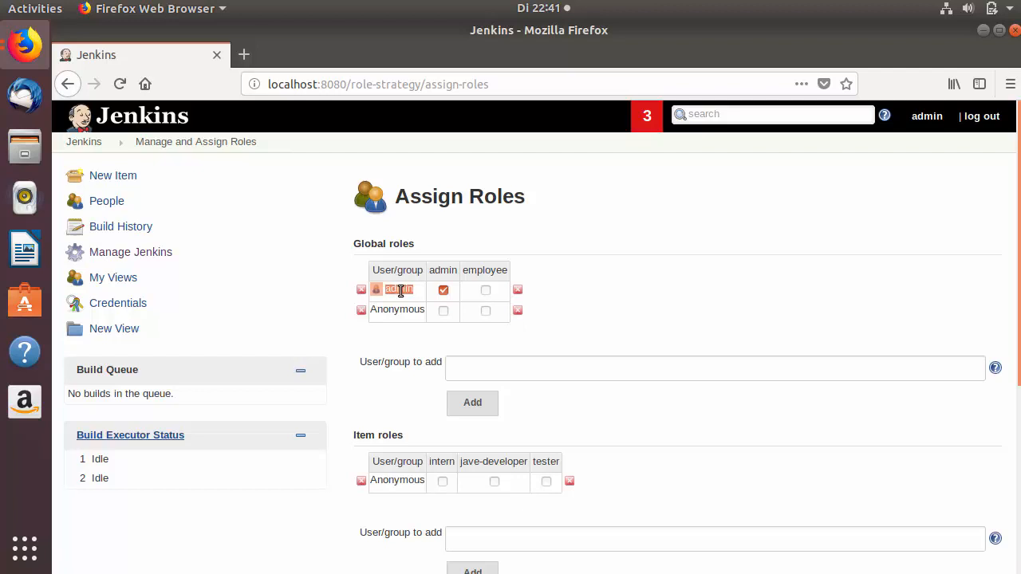
left_click(476, 366)
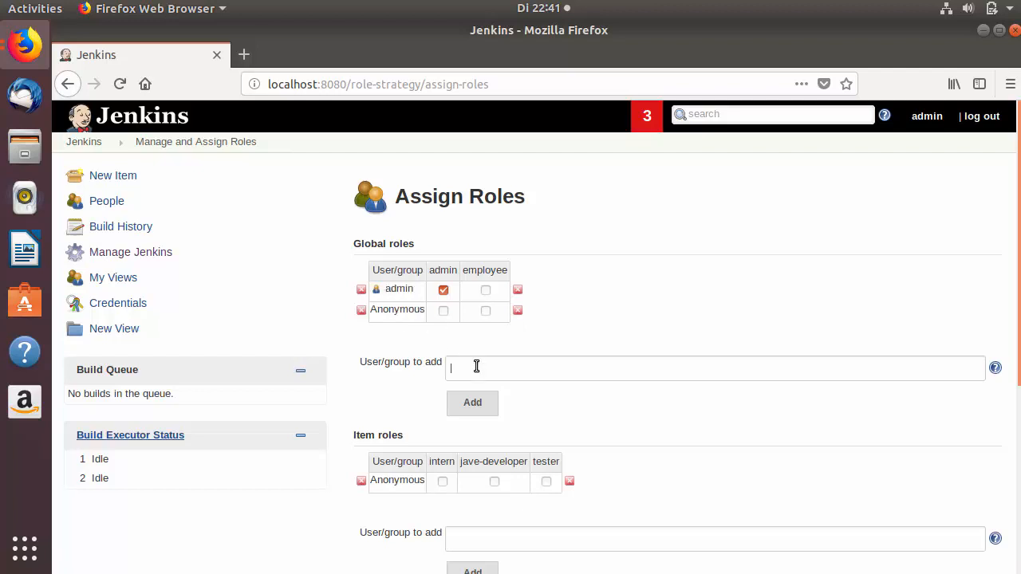
type("user.one")
left_click(472, 401)
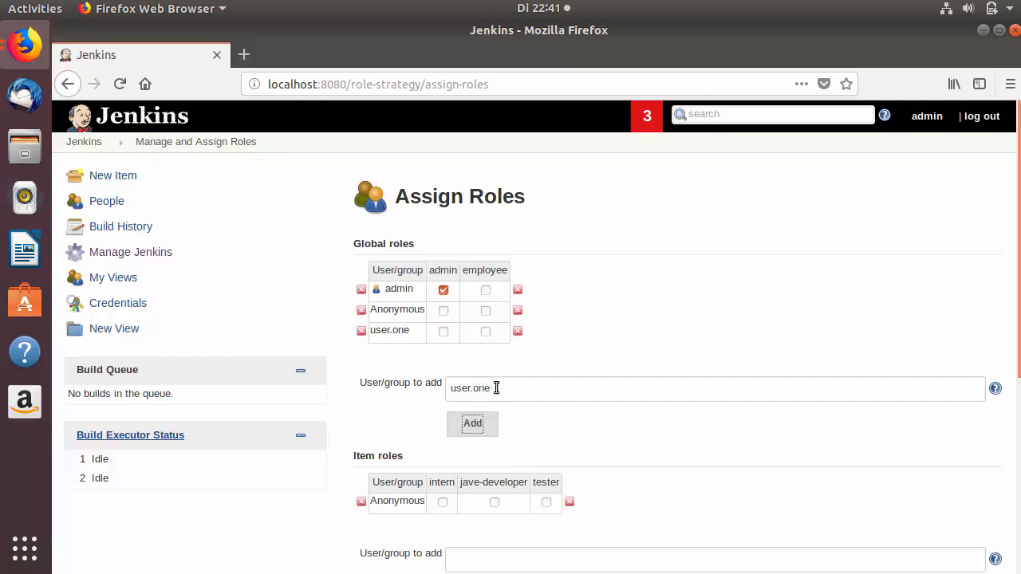
left_click(495, 387)
left_click(480, 424)
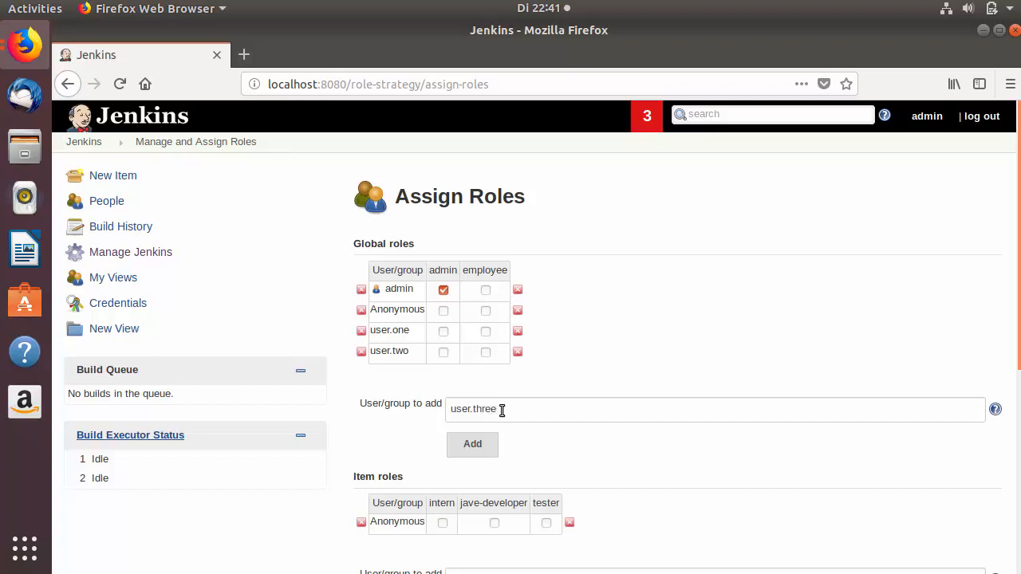
left_click(474, 448)
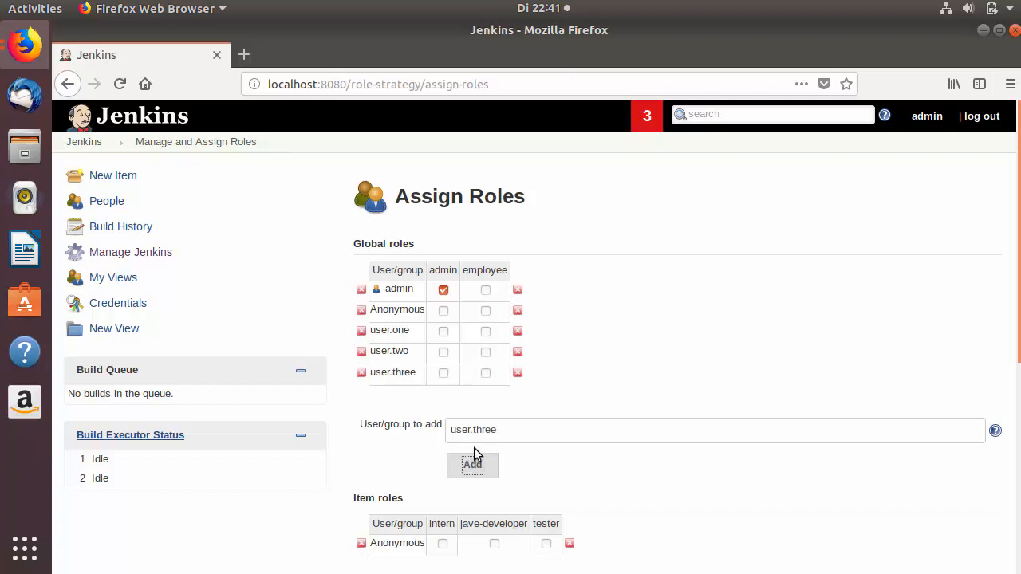
Give user.one, user.two and user.three the global employee role.
left_click(486, 331)
left_click(486, 351)
left_click(486, 373)
left_click(486, 372)
left_click(486, 372)
scroll(502, 333, "down", 2)
scroll(550, 311, "down", 3)
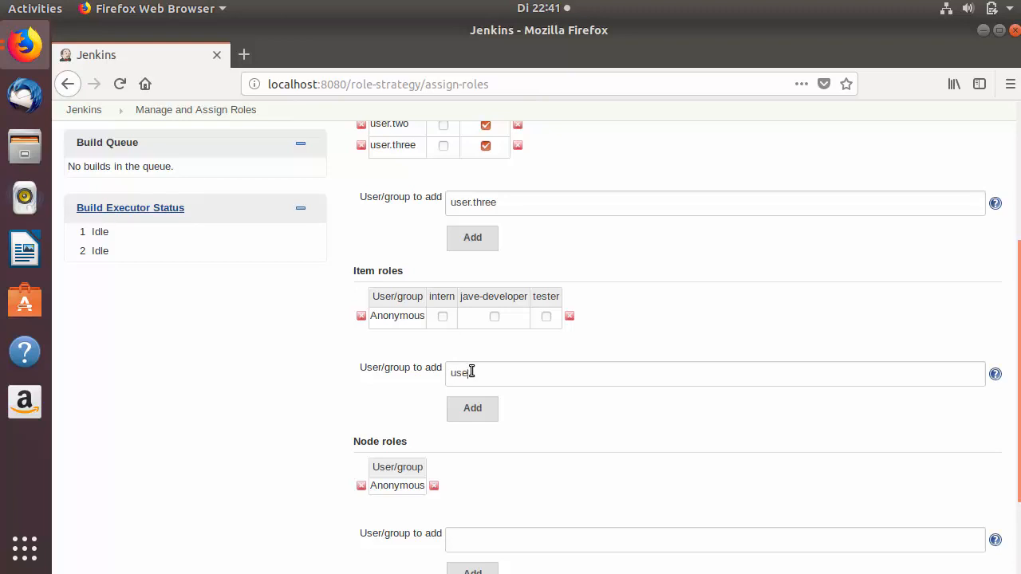
Add user.one, user.two and user.three to the Item roles table.
left_click(467, 419)
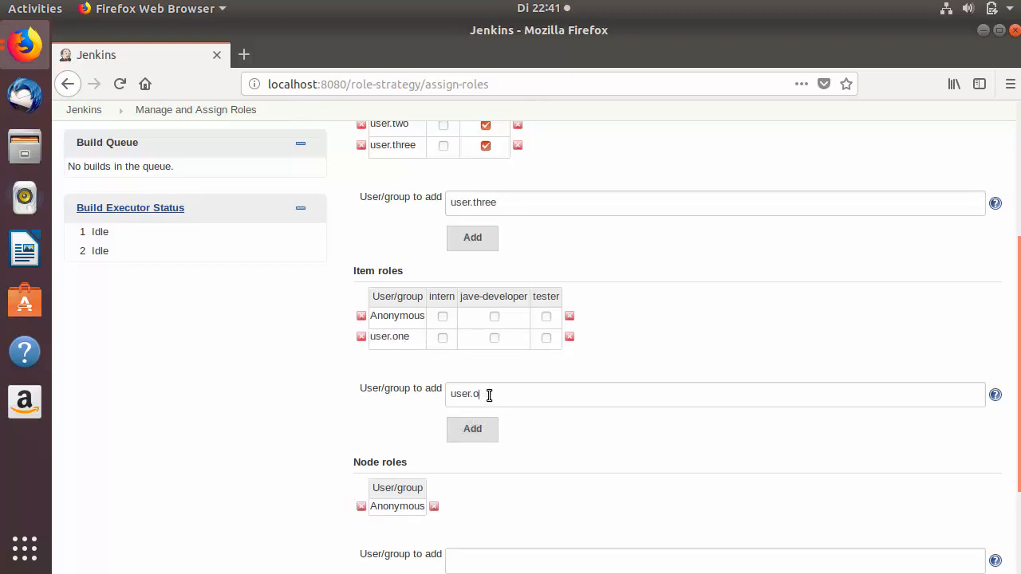
type("two")
key("Return")
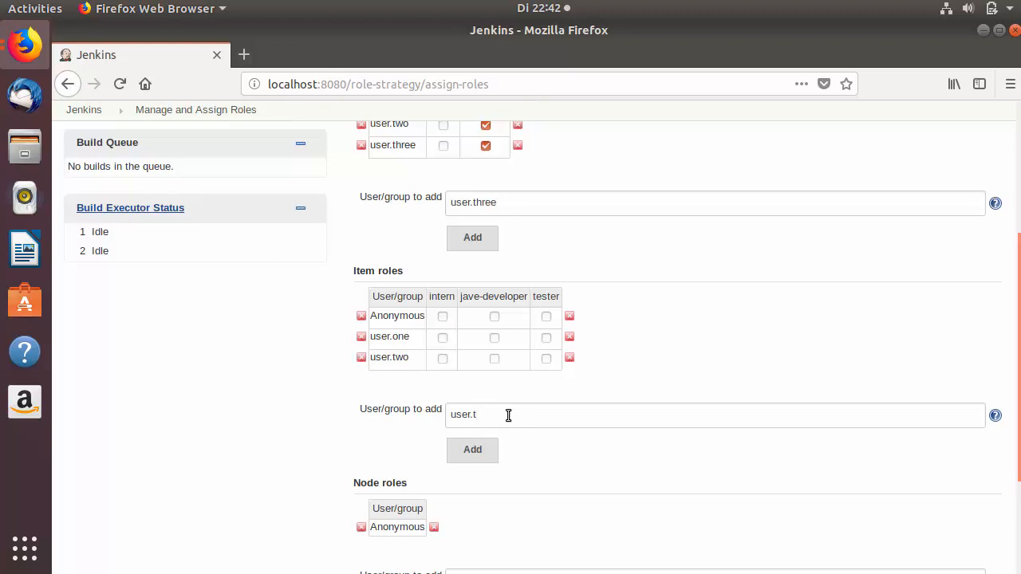
type("ree")
key("Return")
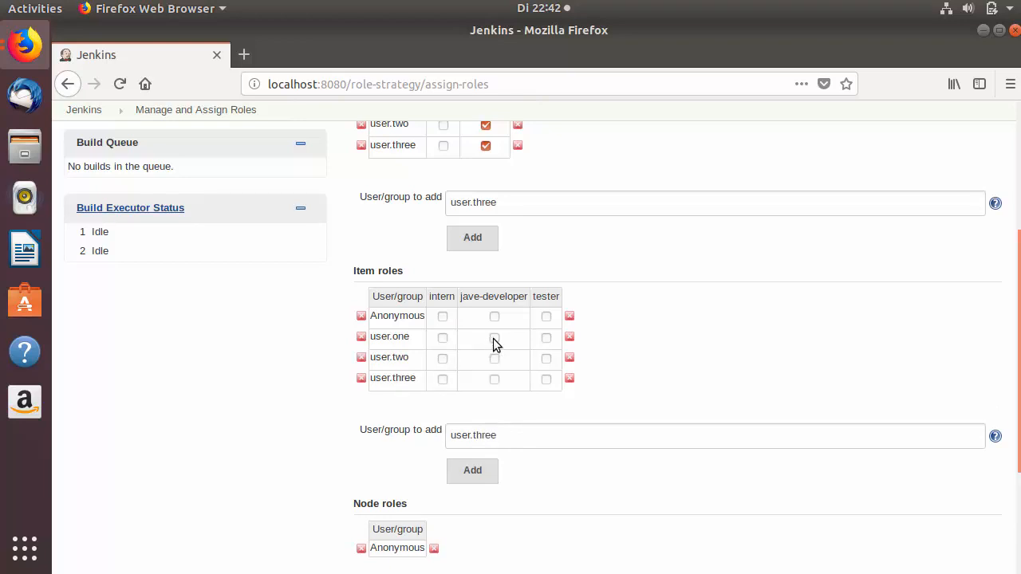
Assign item roles jave-developer to user.one, intern to user.two, tester to user.three, and save.
left_click(493, 338)
left_click(445, 359)
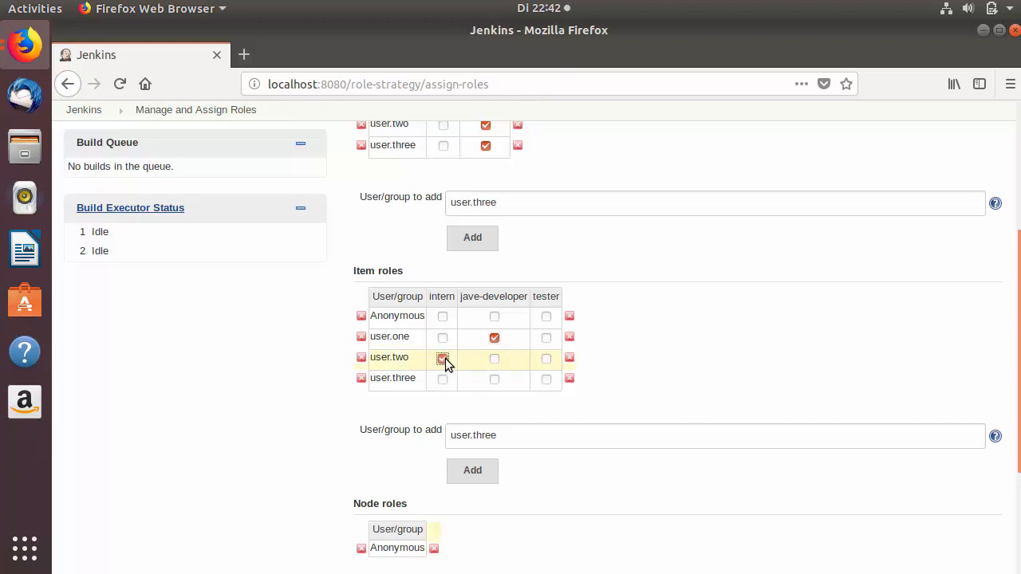
left_click(545, 380)
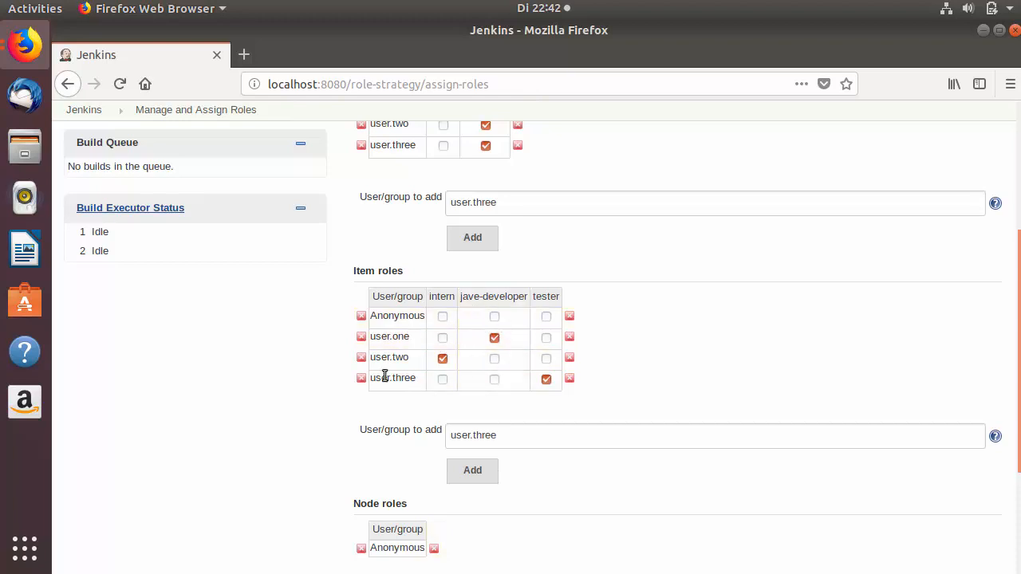
scroll(337, 381, "down", 5)
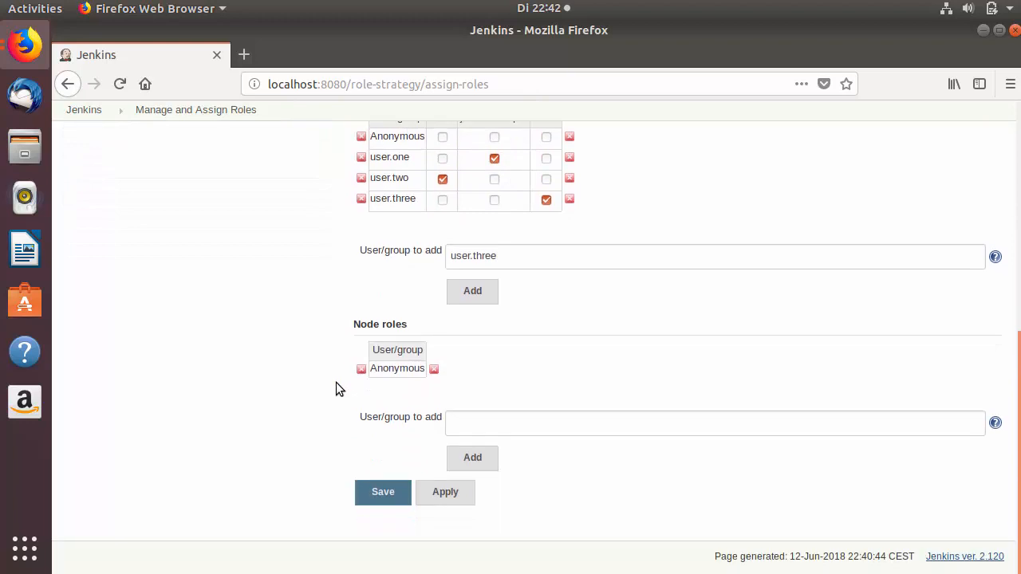
left_click(375, 495)
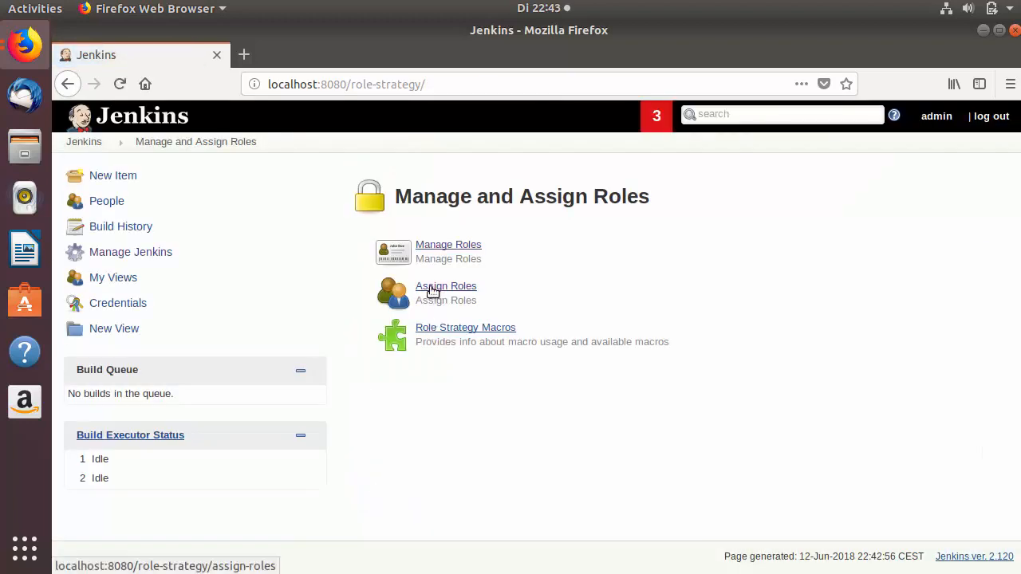
Review the saved global and item role assignments, then return to the Jenkins dashboard.
left_click(433, 291)
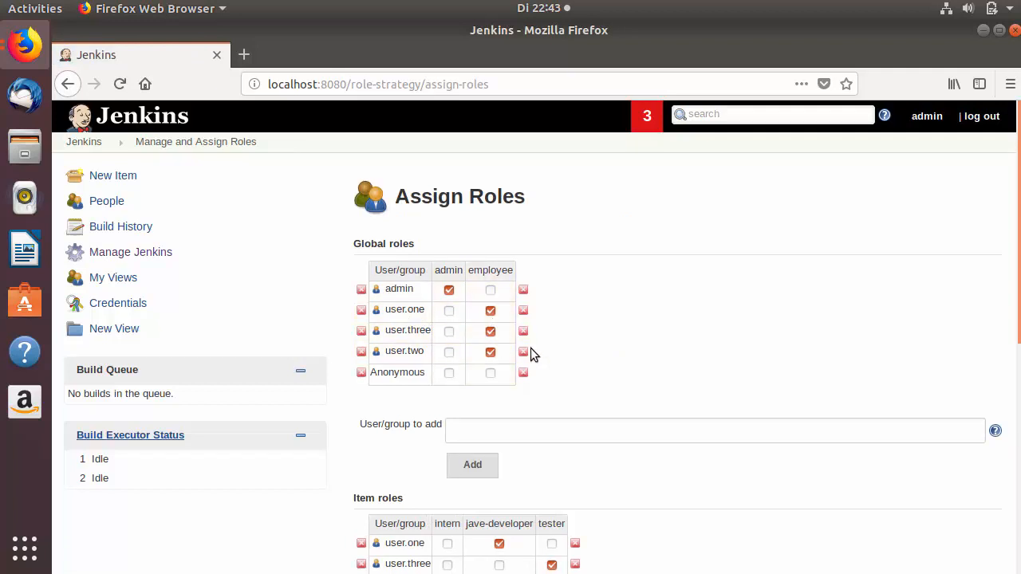
scroll(628, 319, "down", 1)
scroll(628, 319, "down", 4)
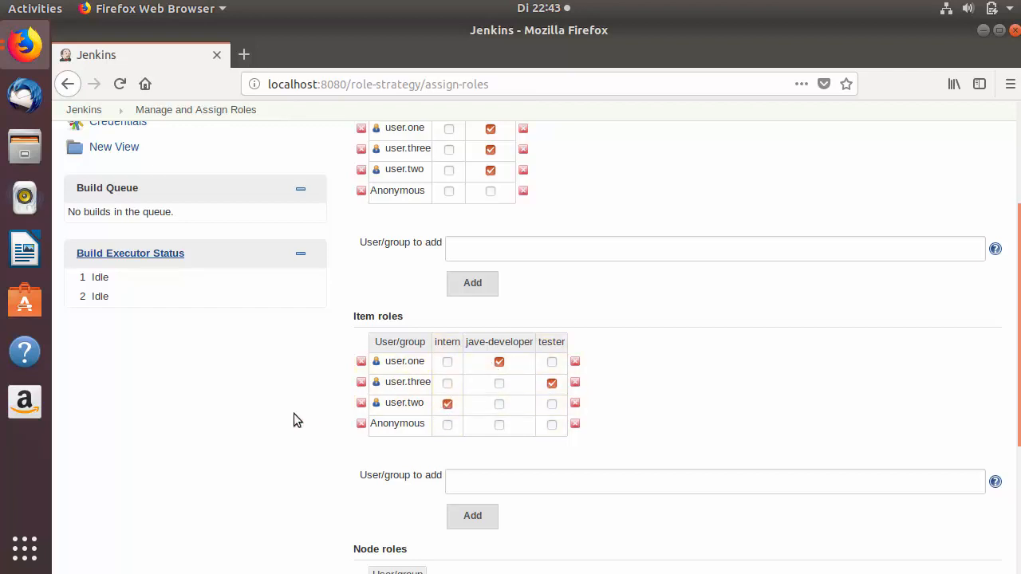
scroll(299, 413, "up", 5)
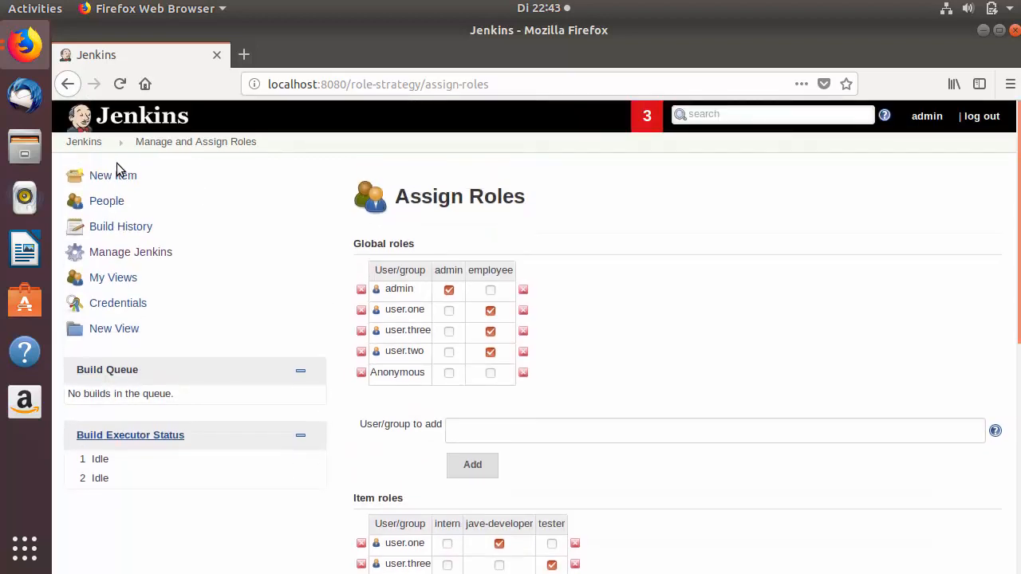
left_click(85, 144)
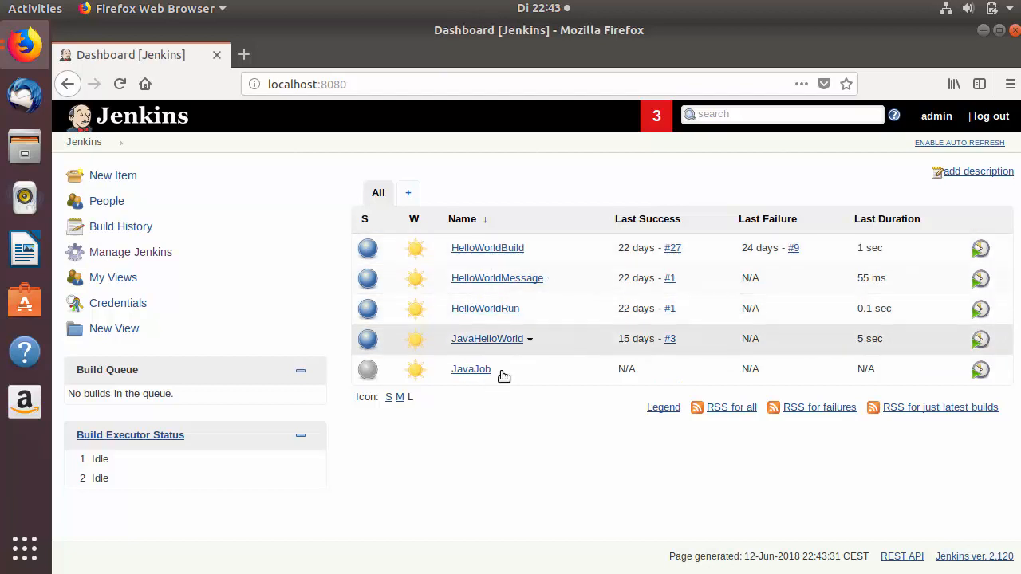
Sign in as user.one, confirm only JavaHelloWorld and JavaJob are listed, then log out.
left_click(986, 117)
left_click(523, 205)
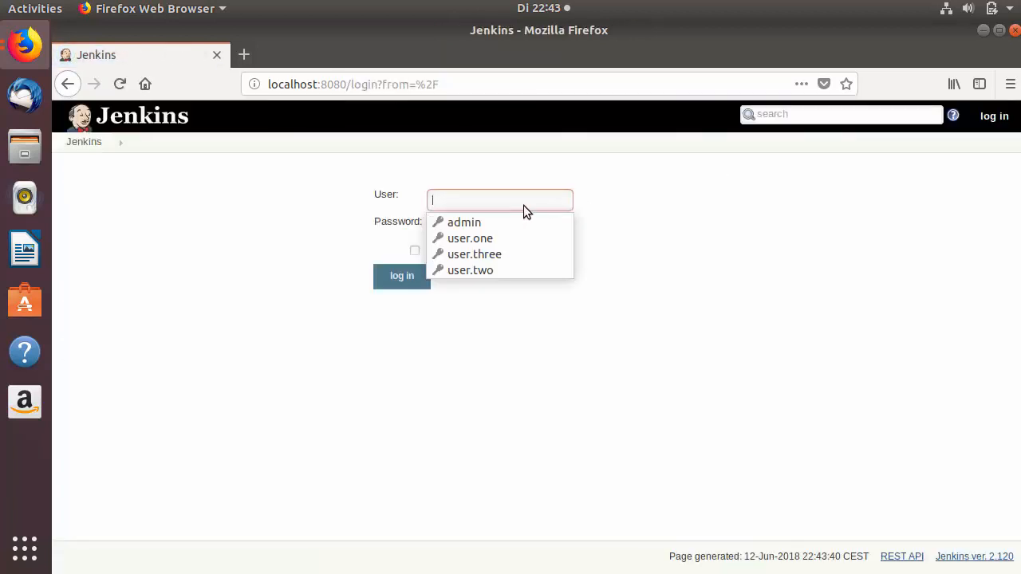
left_click(500, 238)
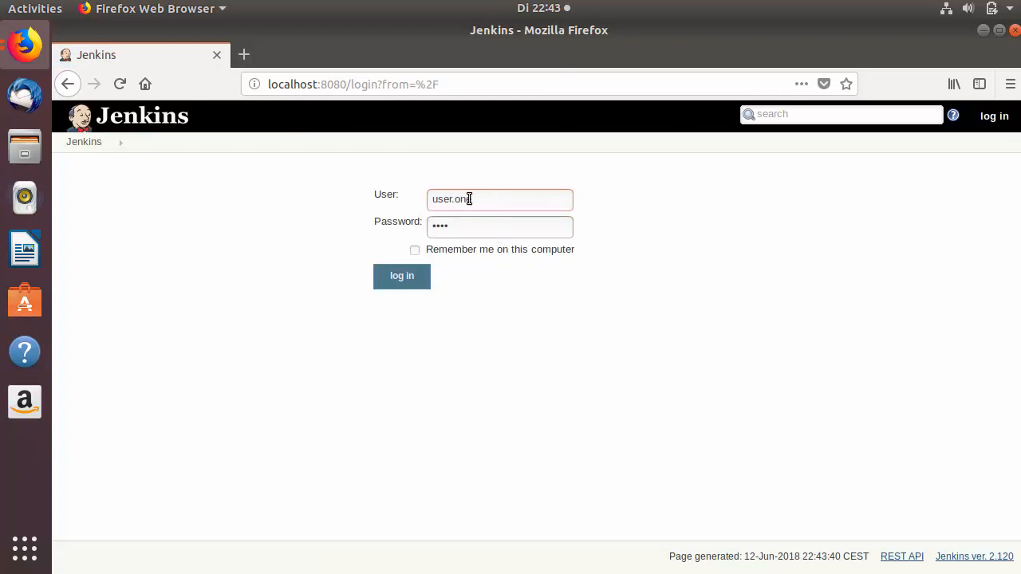
left_click(414, 277)
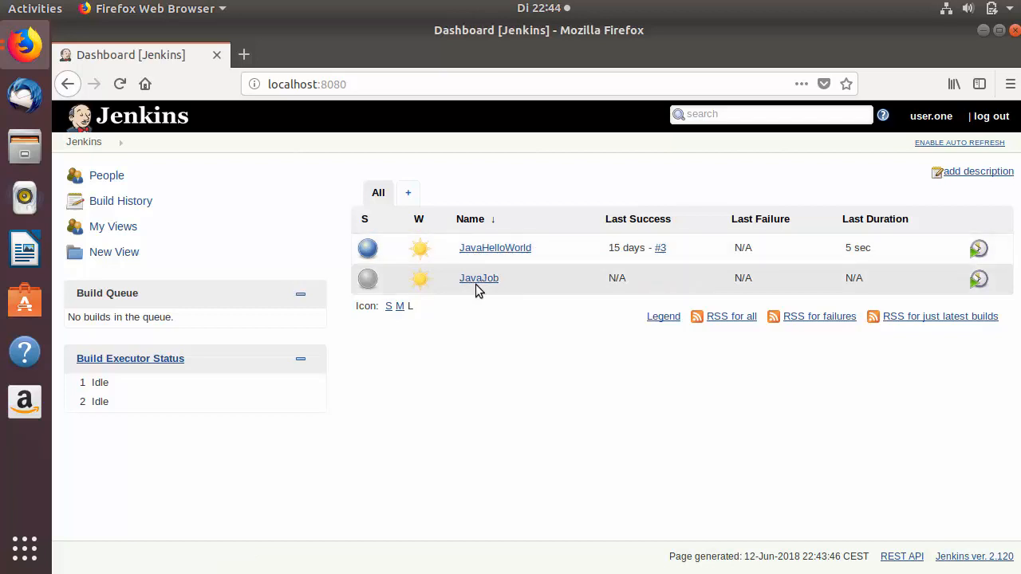
left_click(989, 117)
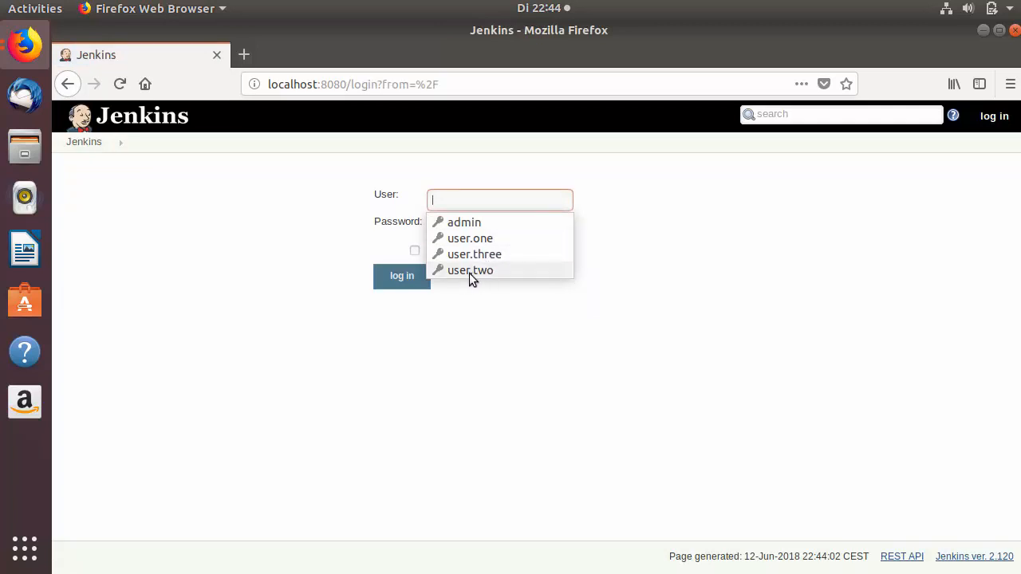
Sign in as user.two, confirm only the three HelloWorld jobs appear, then log out.
left_click(465, 270)
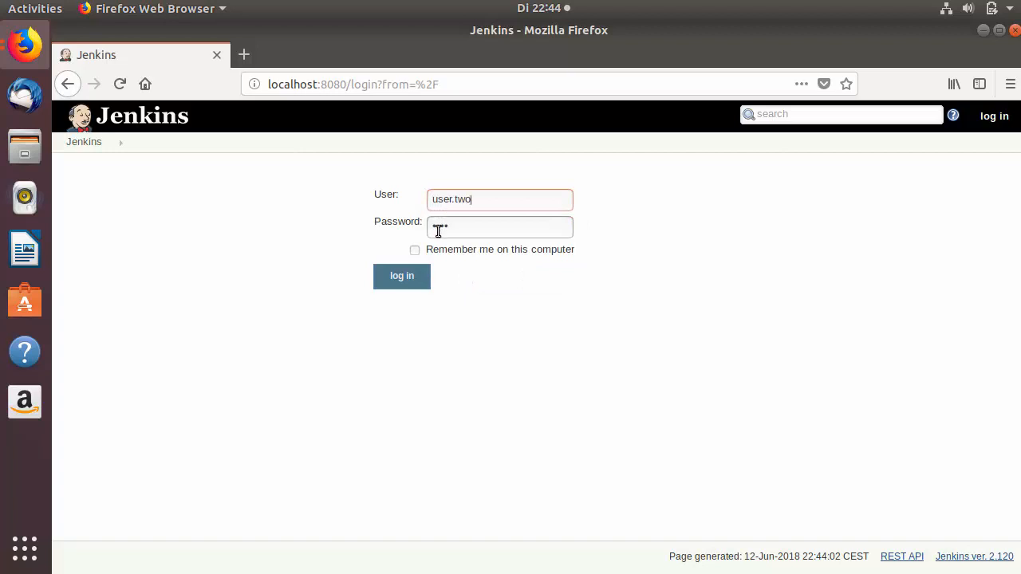
left_click(412, 273)
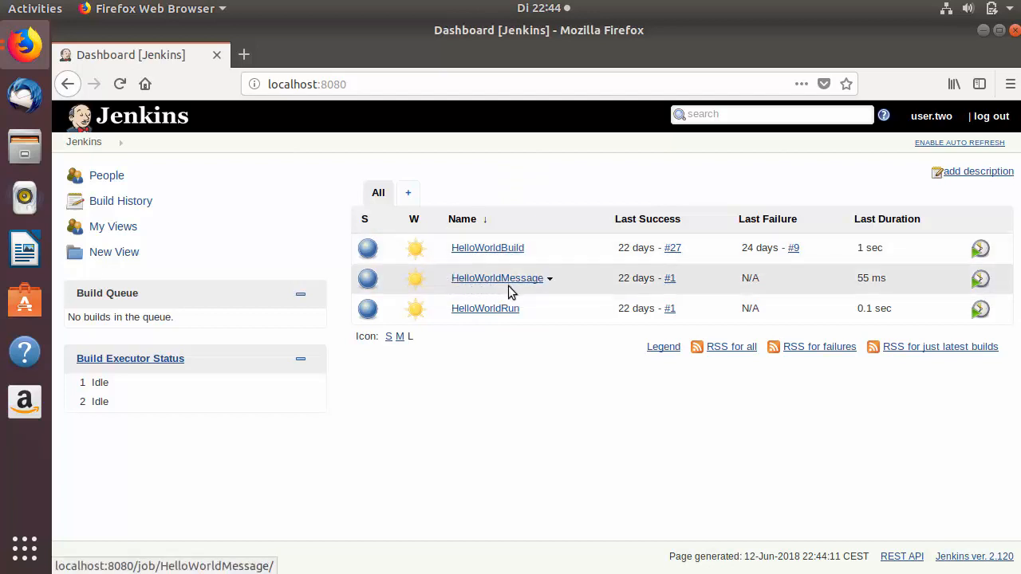
left_click(988, 120)
left_click(512, 205)
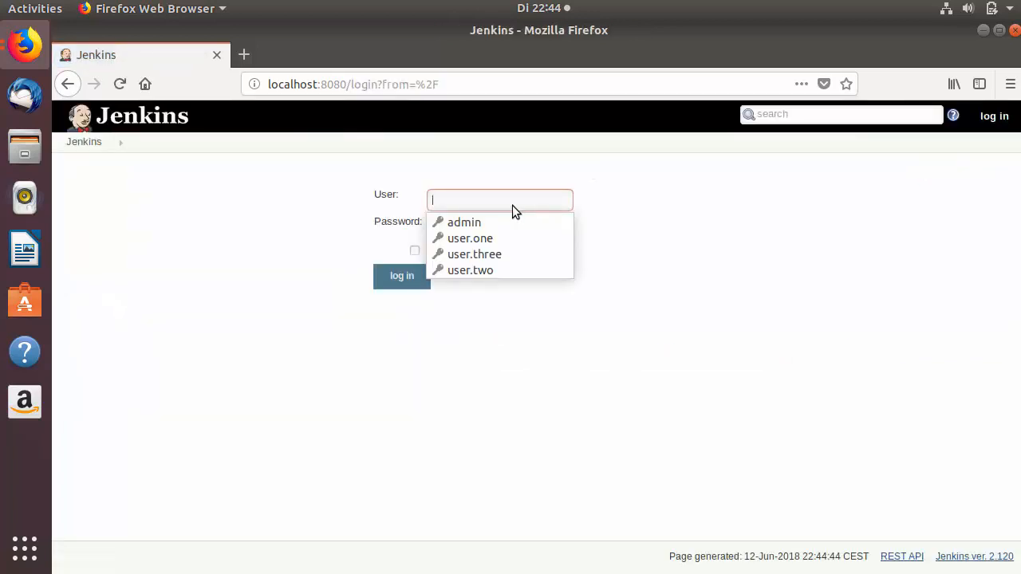
Sign in as user.three, confirm no jobs are visible, then log out.
left_click(476, 256)
left_click(406, 276)
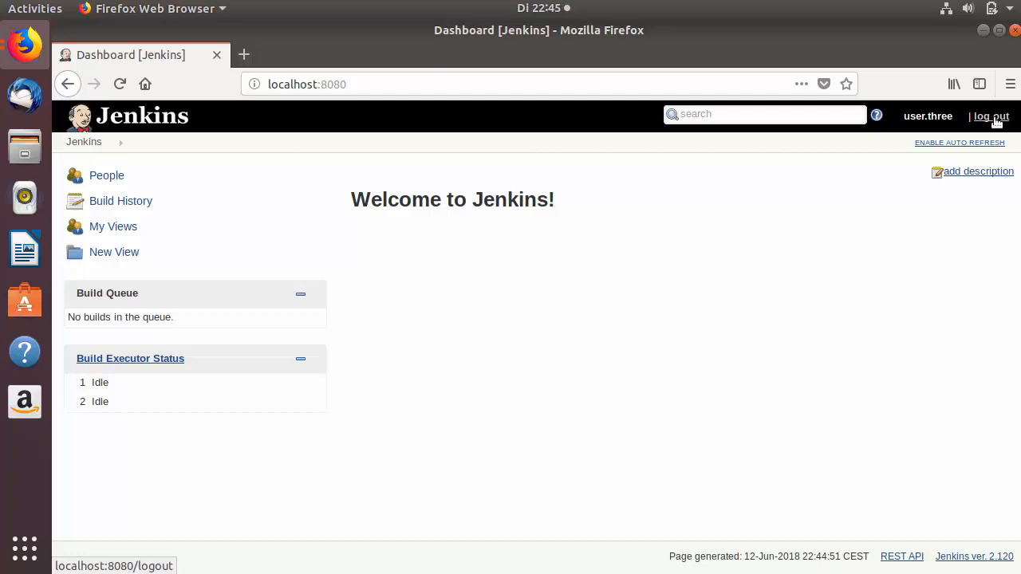
left_click(991, 117)
Sign back in as admin using the saved login.
left_click(526, 200)
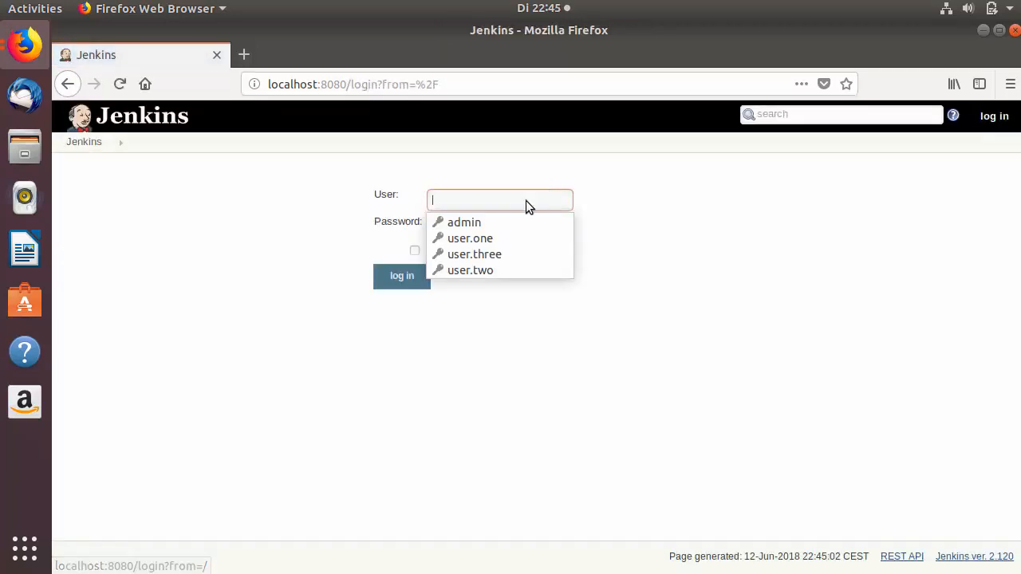
left_click(497, 221)
left_click(427, 273)
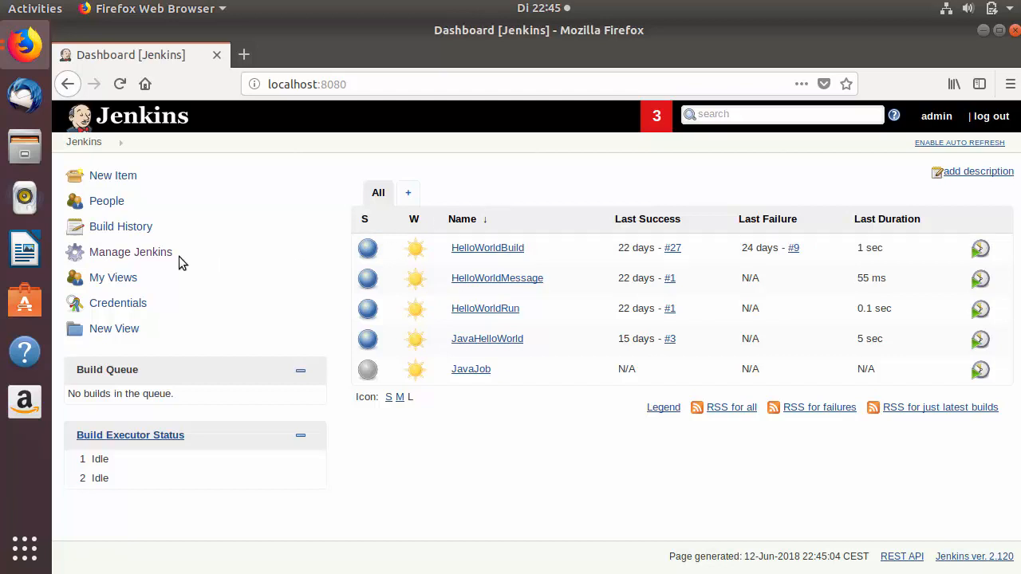
Create a freestyle job named TestProject1 with default settings and return to the dashboard.
left_click(106, 177)
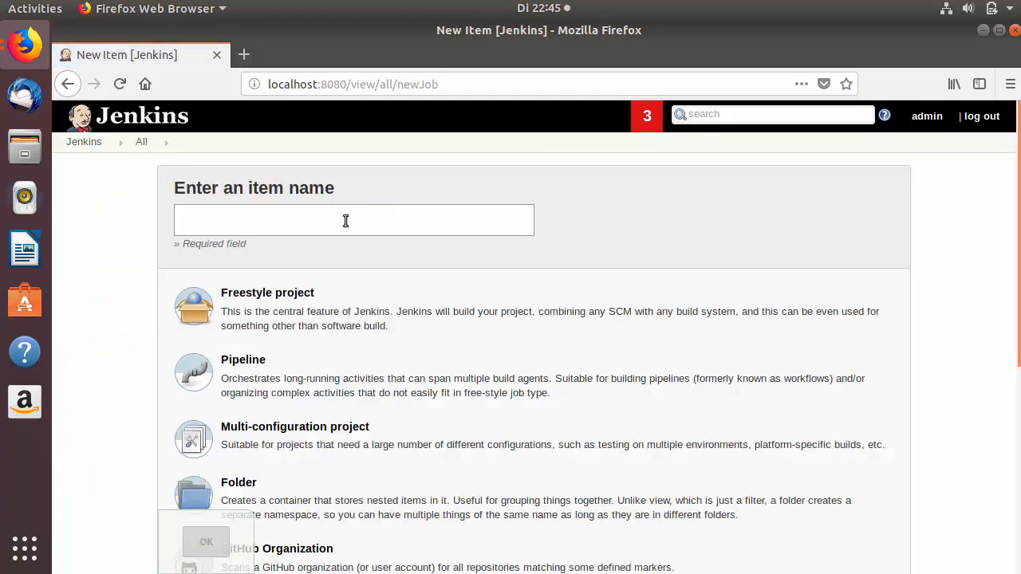
type("TestProjec")
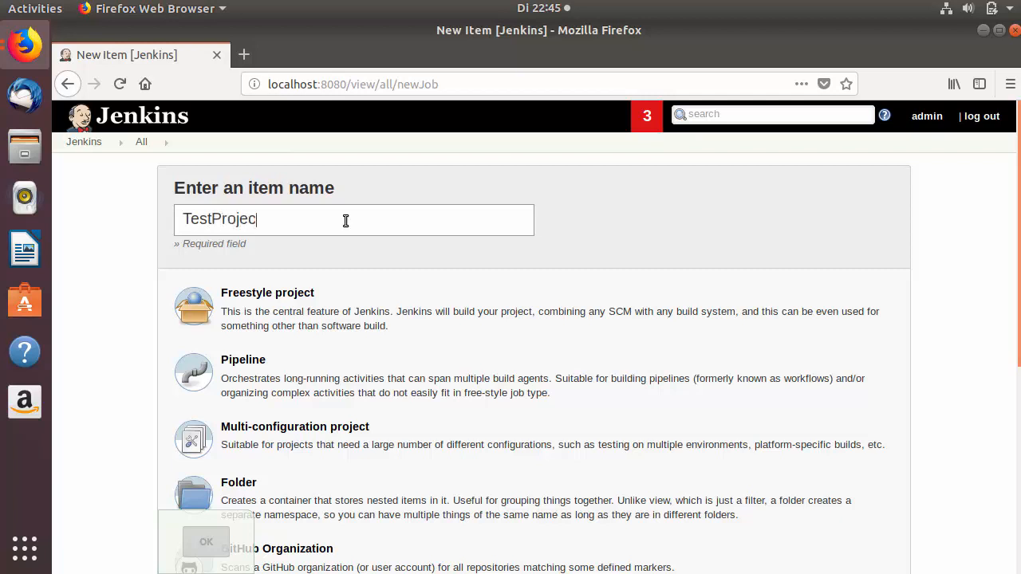
type("t1")
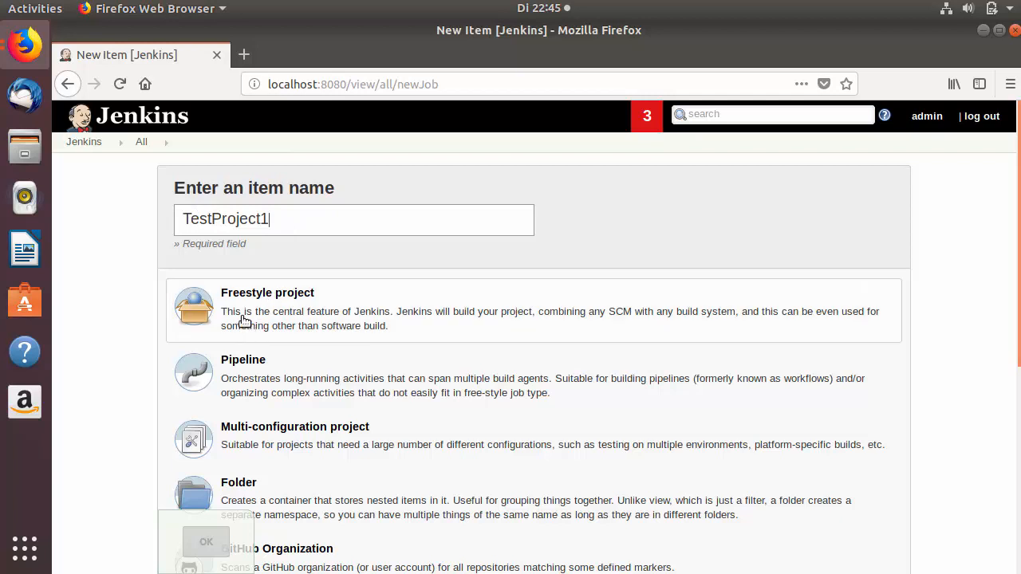
left_click(265, 307)
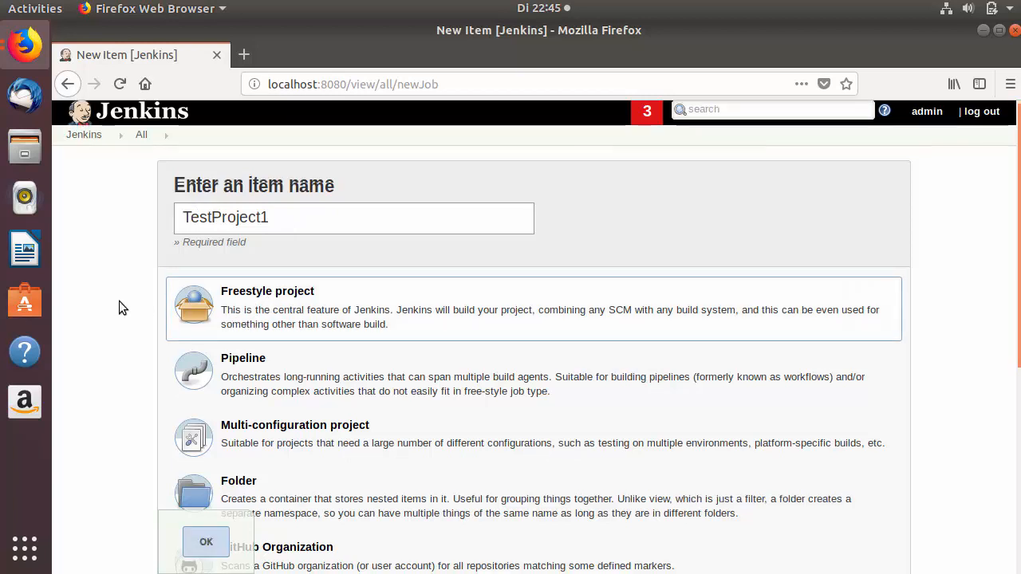
scroll(119, 301, "down", 3)
left_click(199, 544)
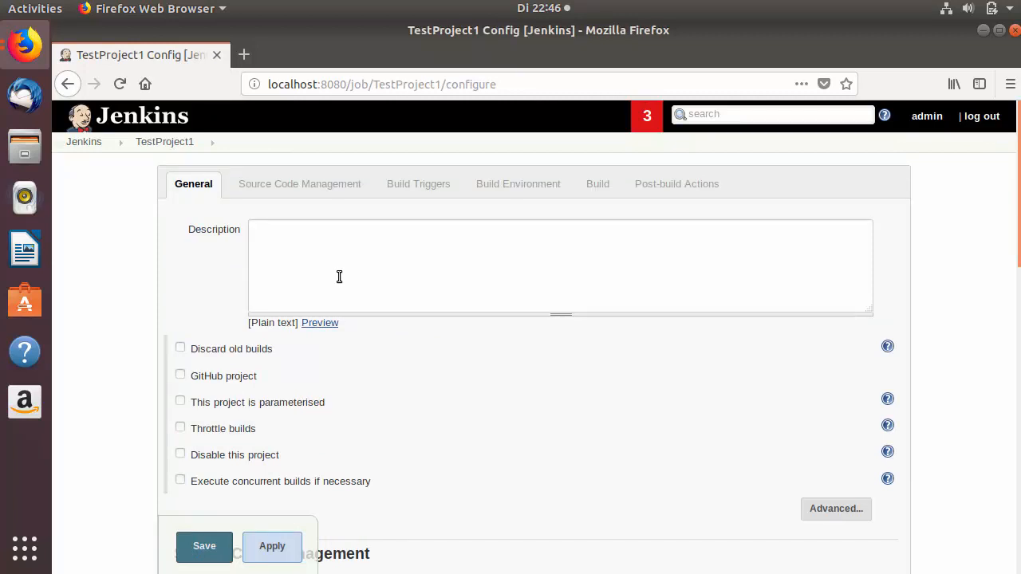
left_click(204, 549)
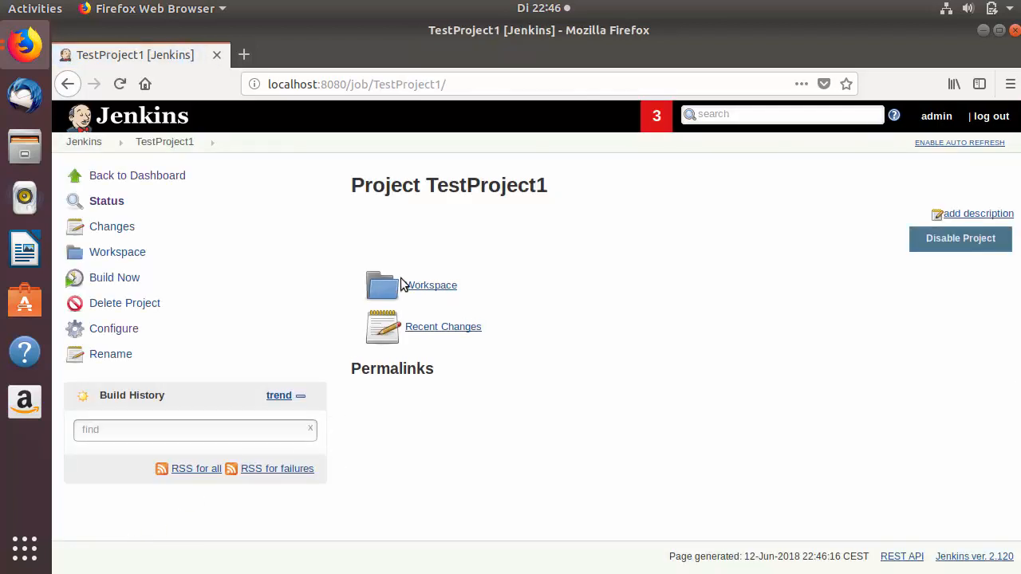
left_click(87, 144)
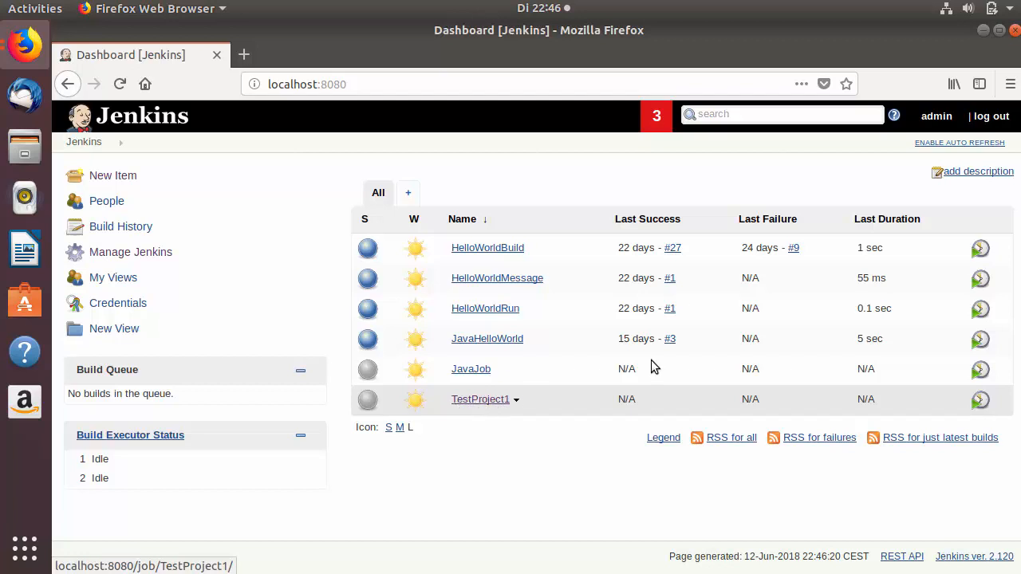
Log out of admin and sign in as user.three with the saved login.
left_click(991, 117)
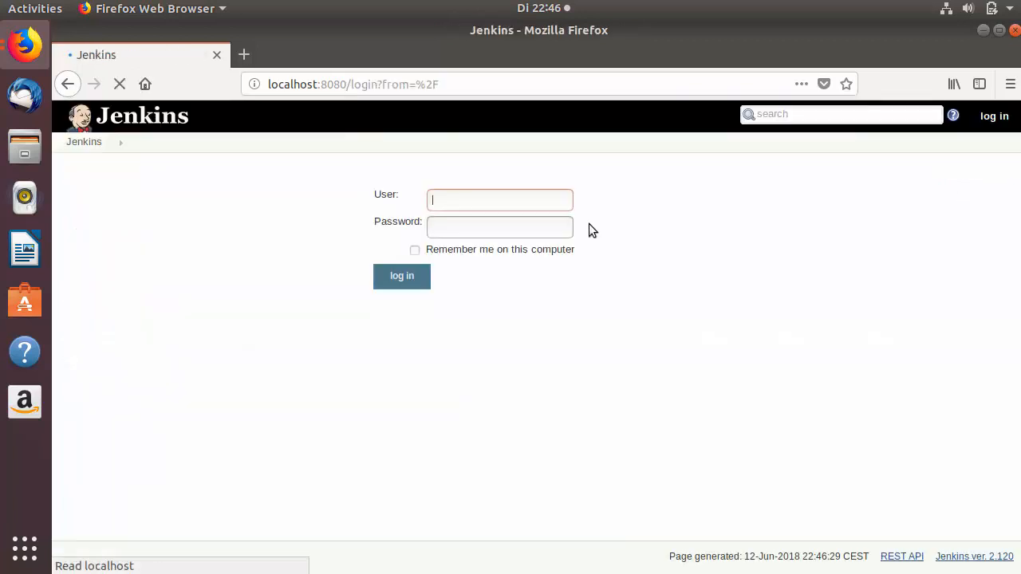
left_click(519, 201)
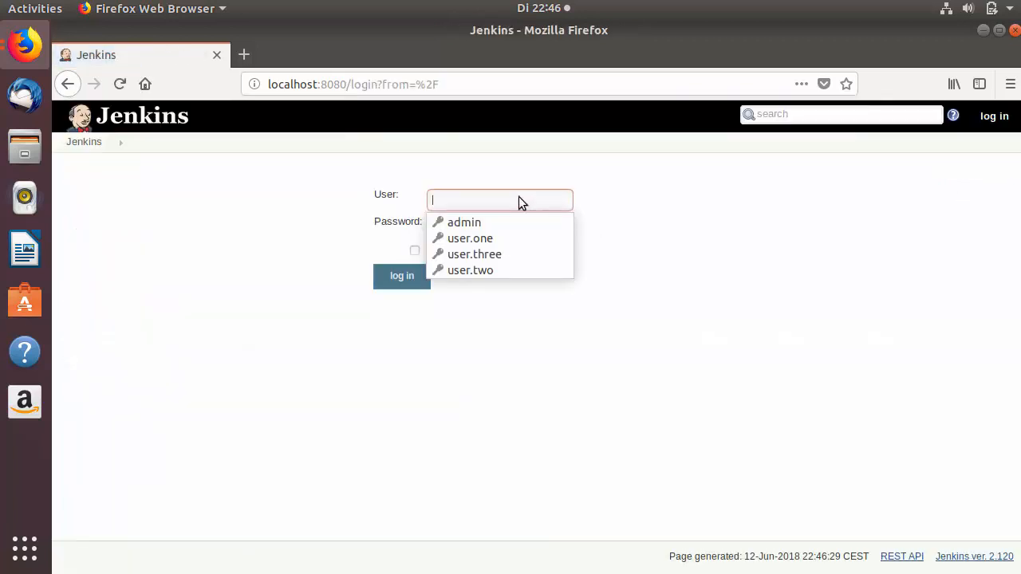
left_click(500, 253)
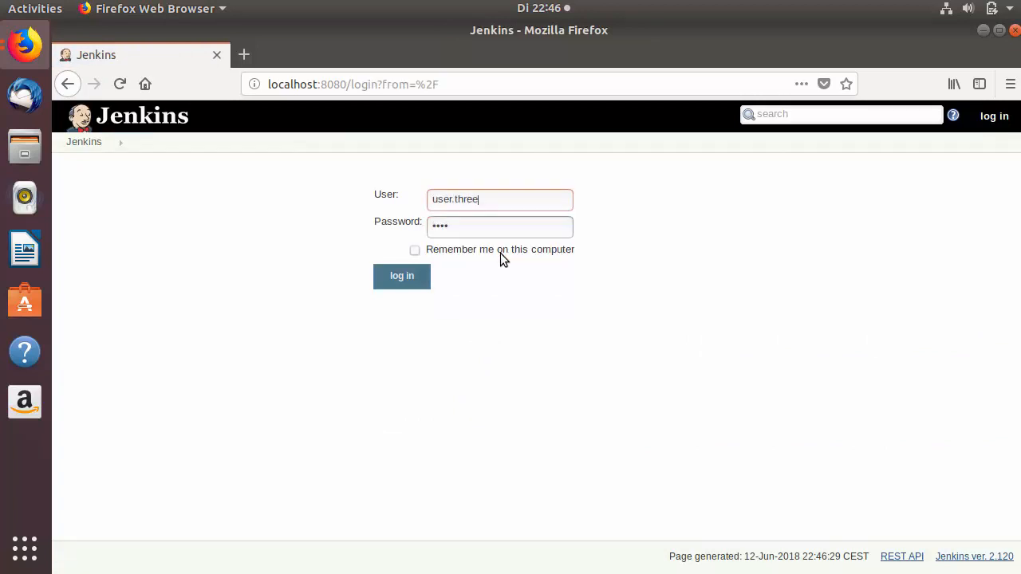
left_click(403, 276)
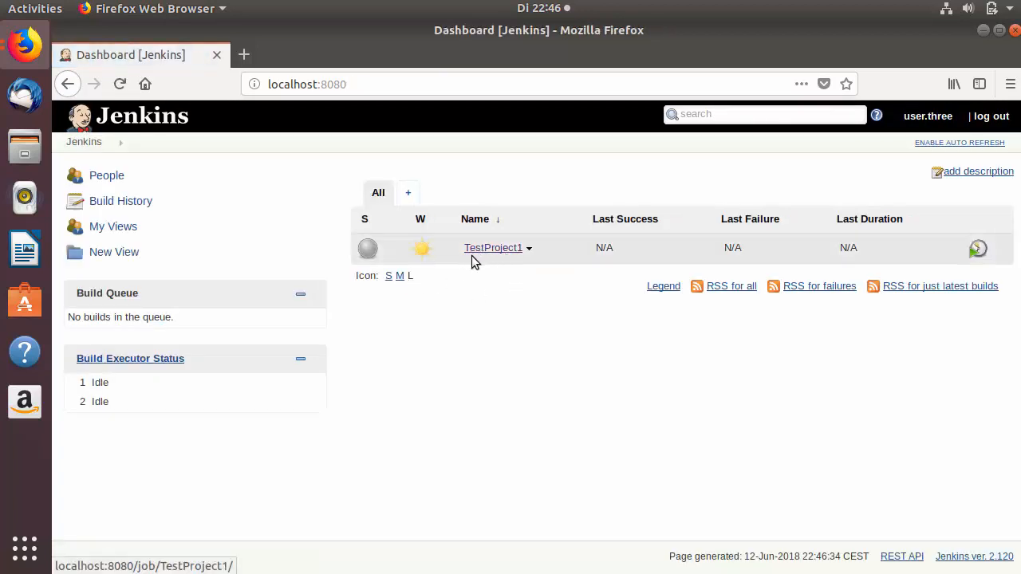